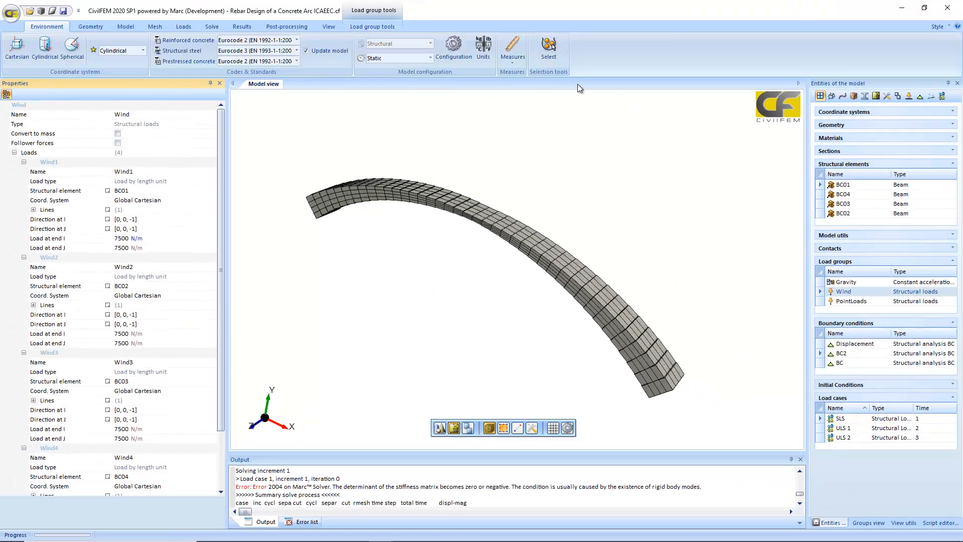
Check the node distances over the whole arch mesh with a tolerance of 0.001 m, and return to the model.
scroll(517, 60, down, 3)
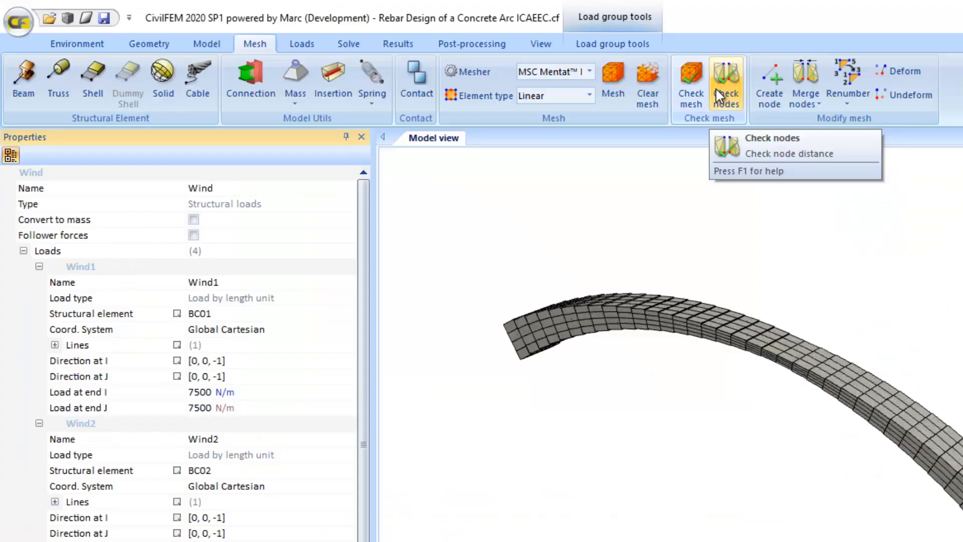
click(716, 88)
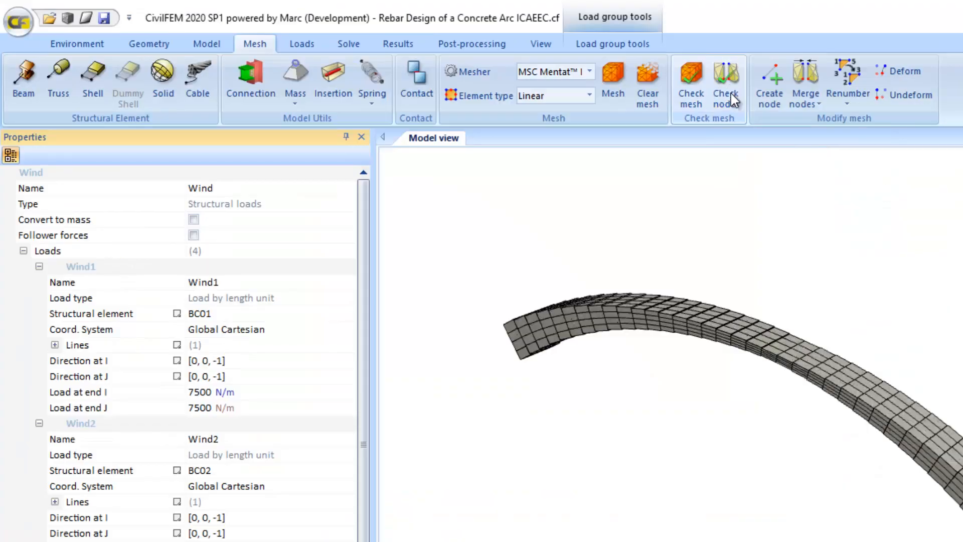
click(242, 190)
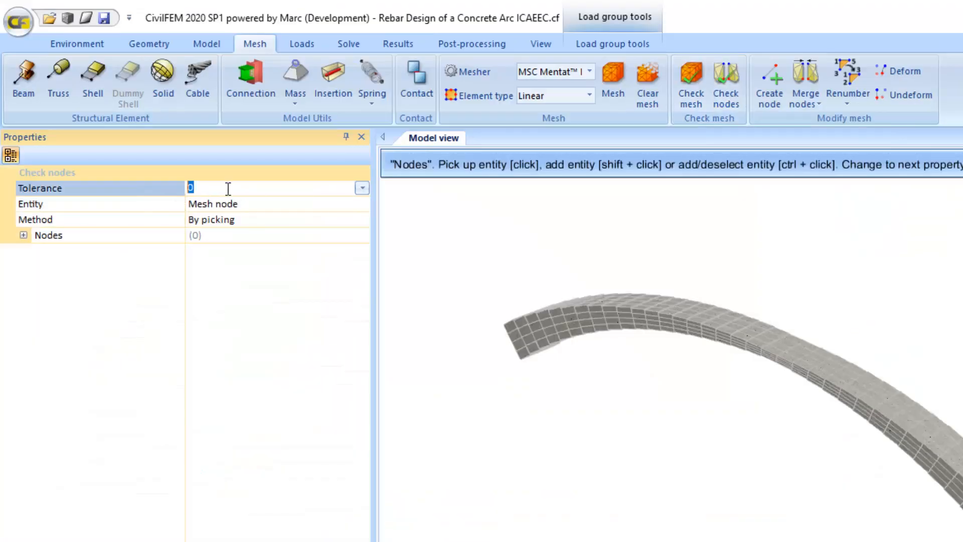
text(0.001)
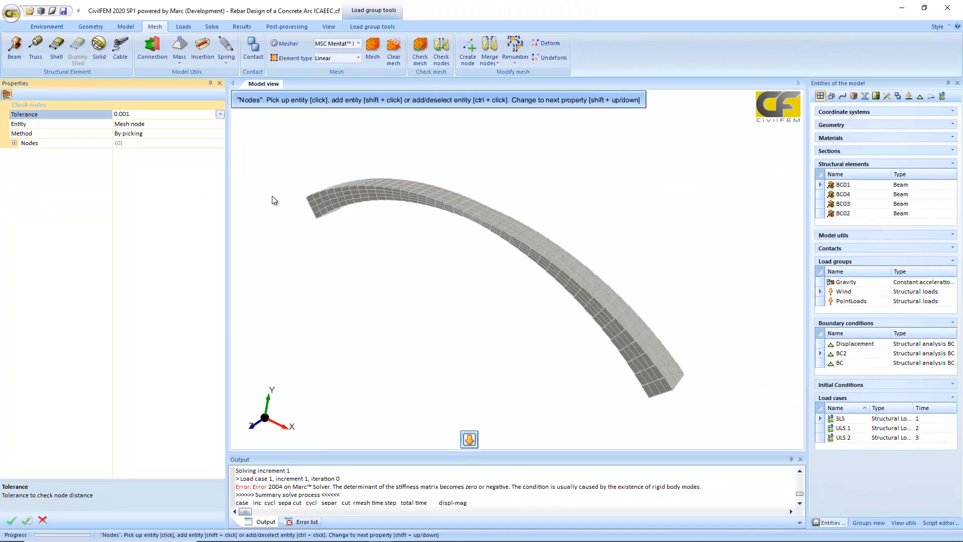
drag(277, 138, 721, 438)
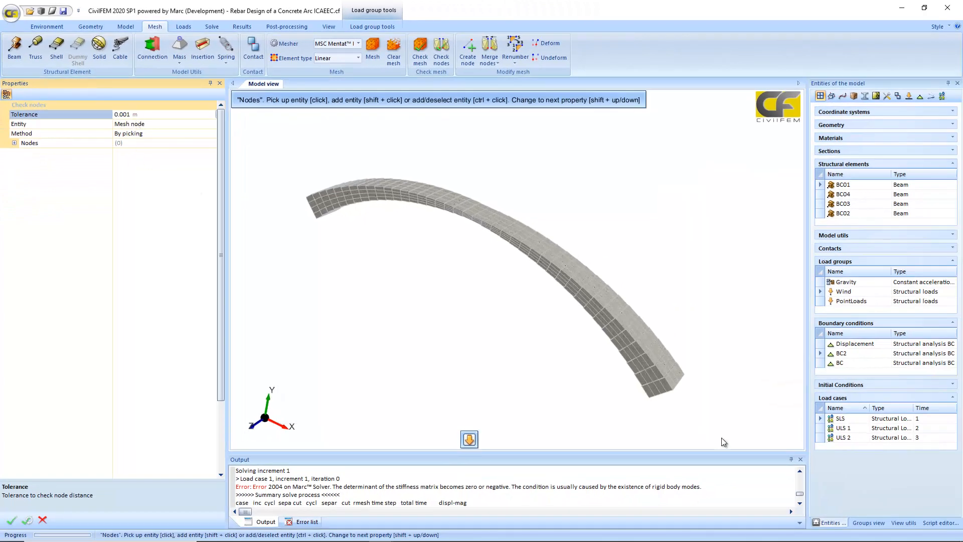
click(13, 520)
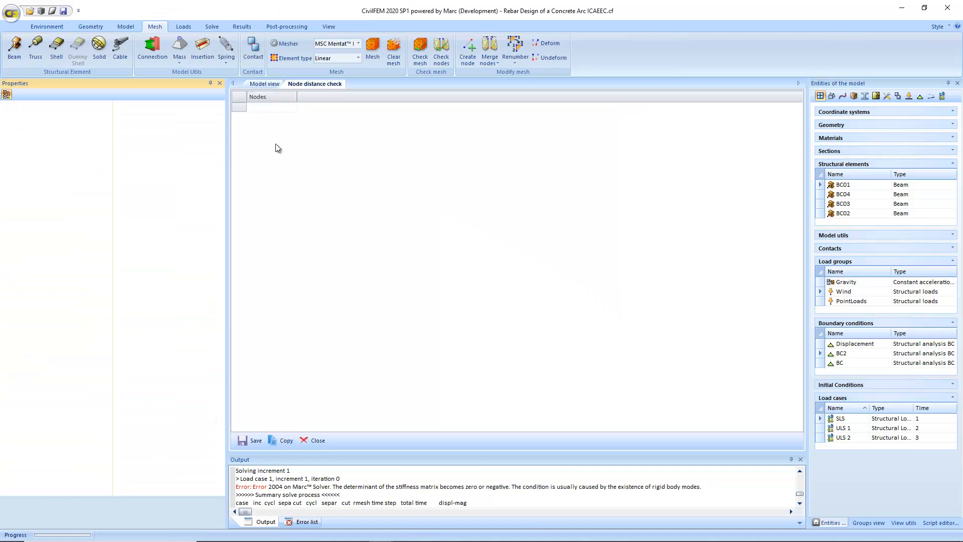
click(263, 83)
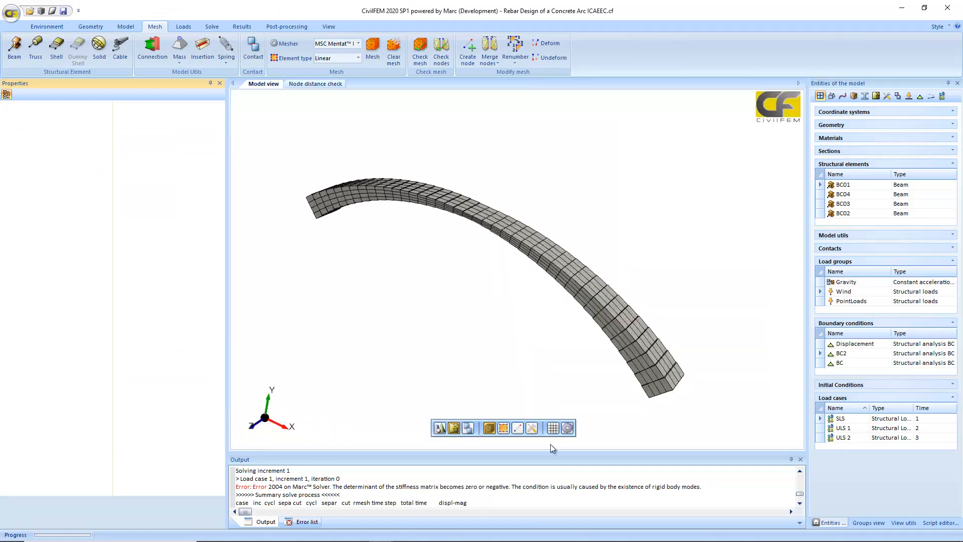
Run a merge of all mesh nodes with a tolerance of 0.001 and check the output message.
click(493, 64)
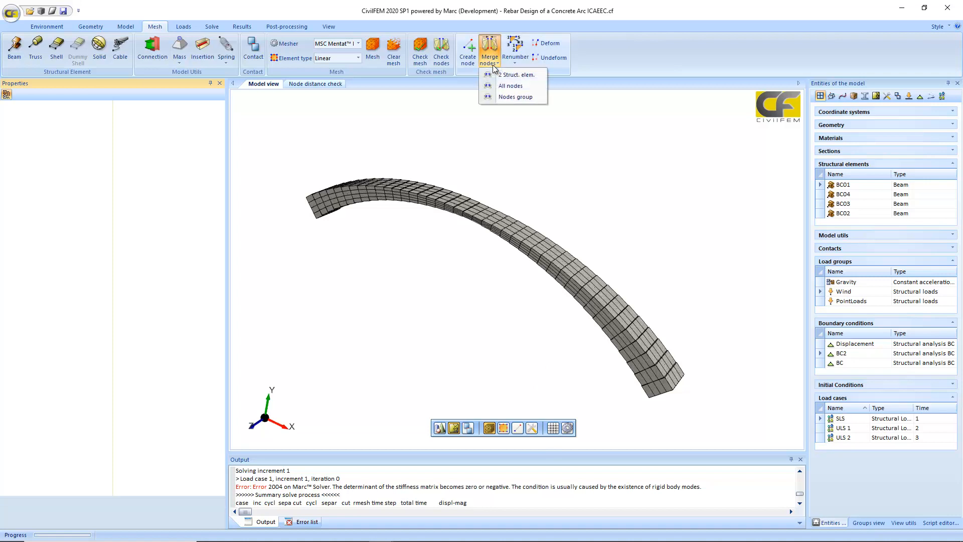
click(510, 86)
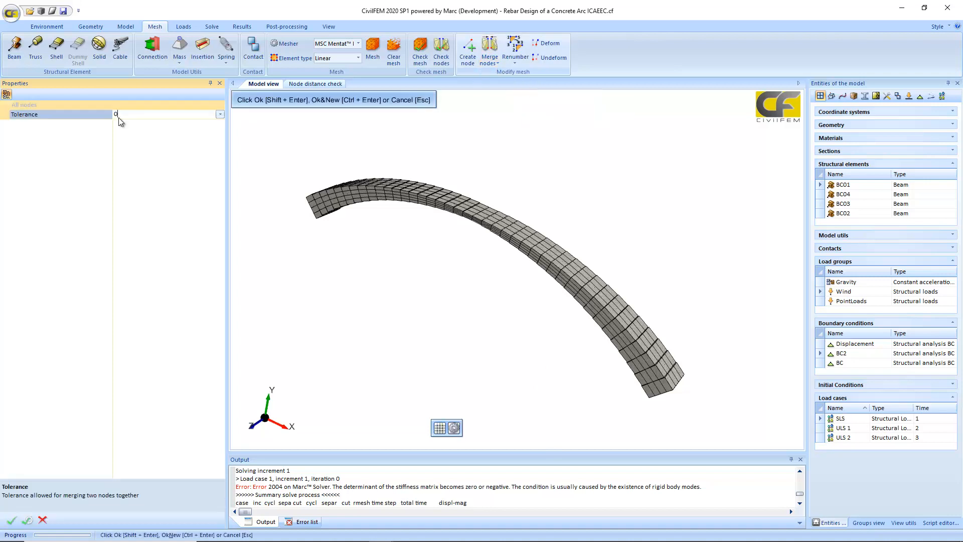
text(0.001)
click(14, 522)
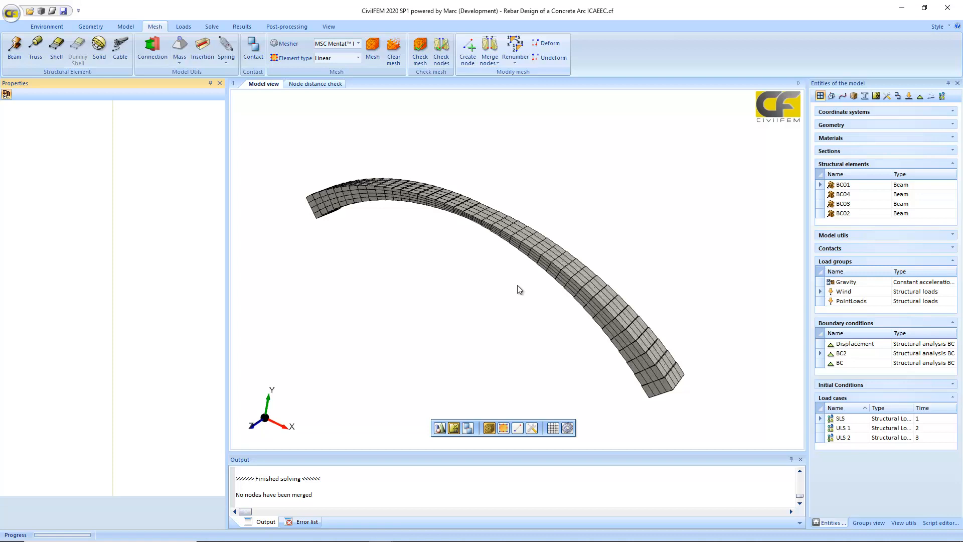
drag(313, 495, 233, 497)
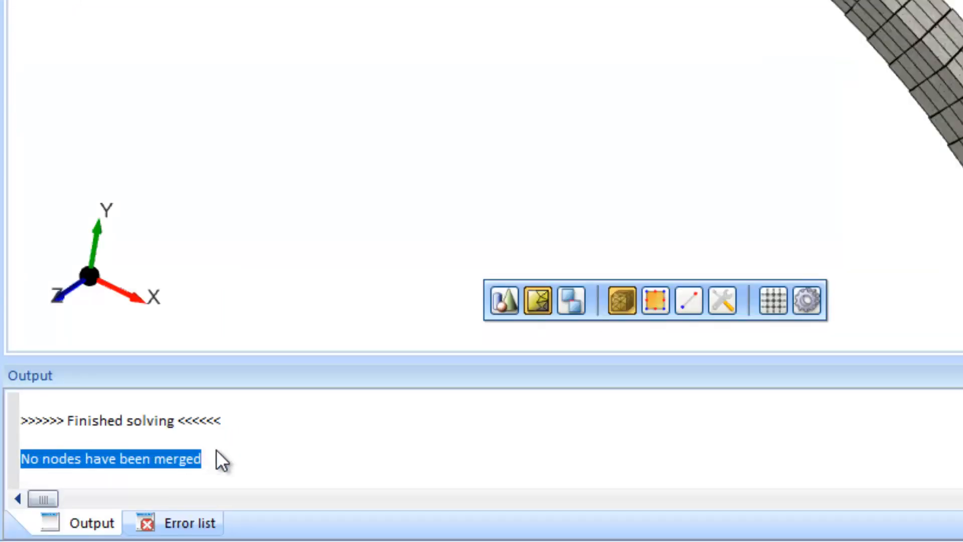
click(217, 450)
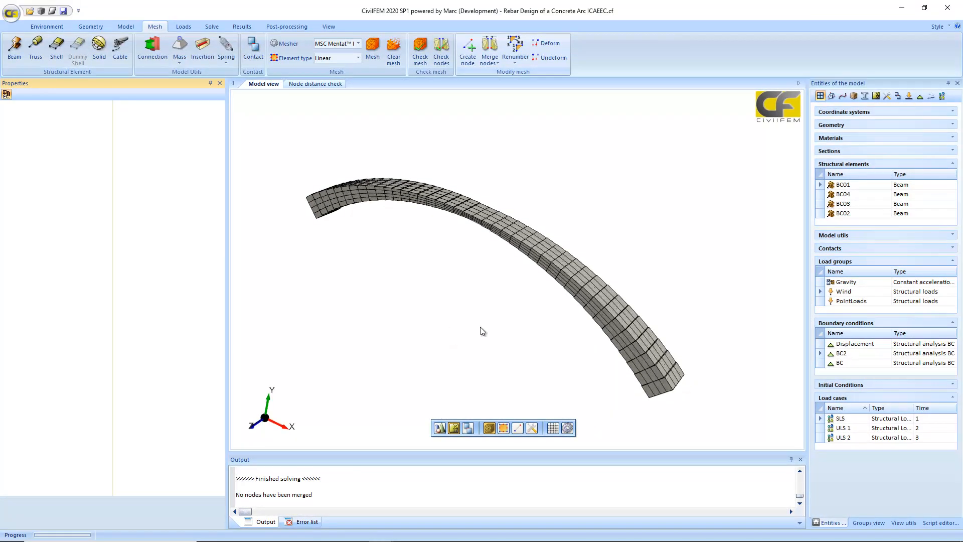
Examine the properties of the C35/45 concrete and S500 reinforcement steel materials.
click(837, 138)
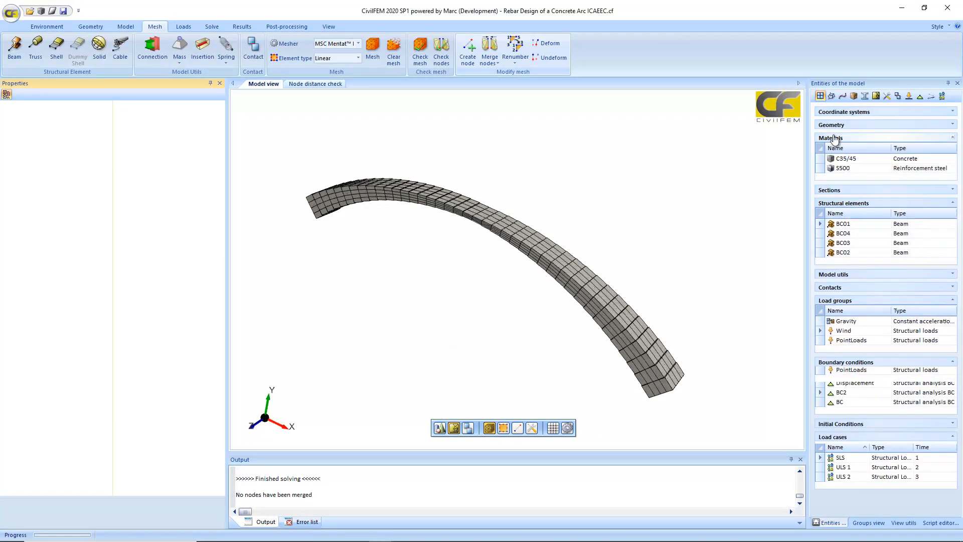
click(866, 158)
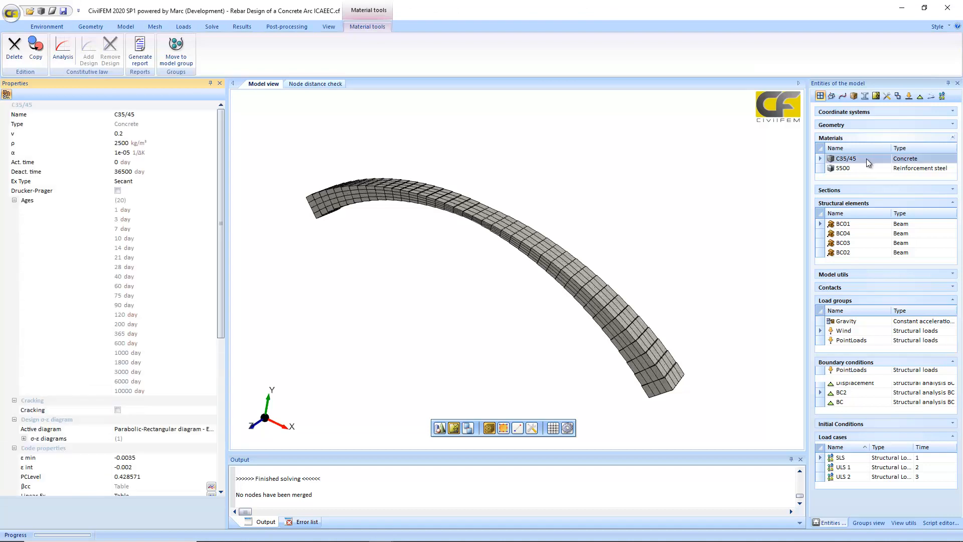
click(847, 168)
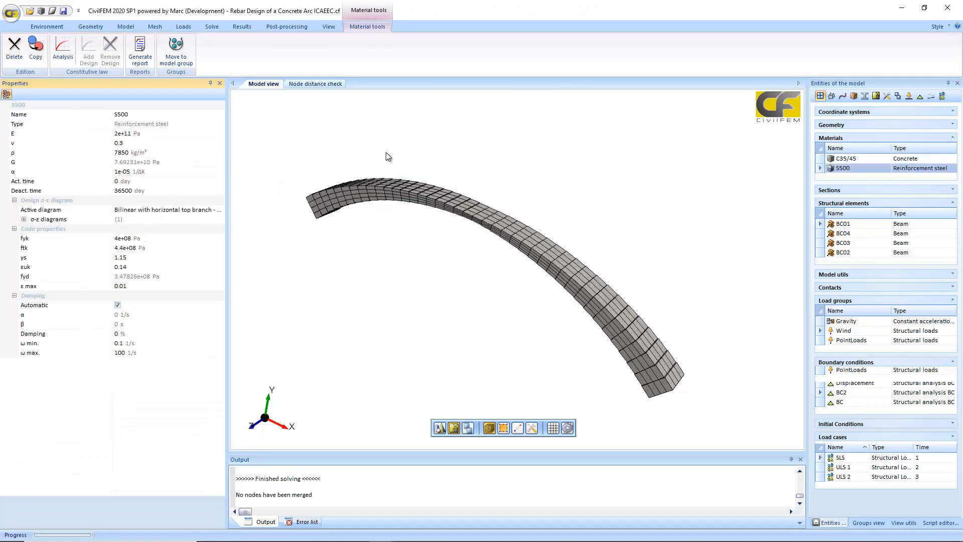
click(125, 27)
click(157, 48)
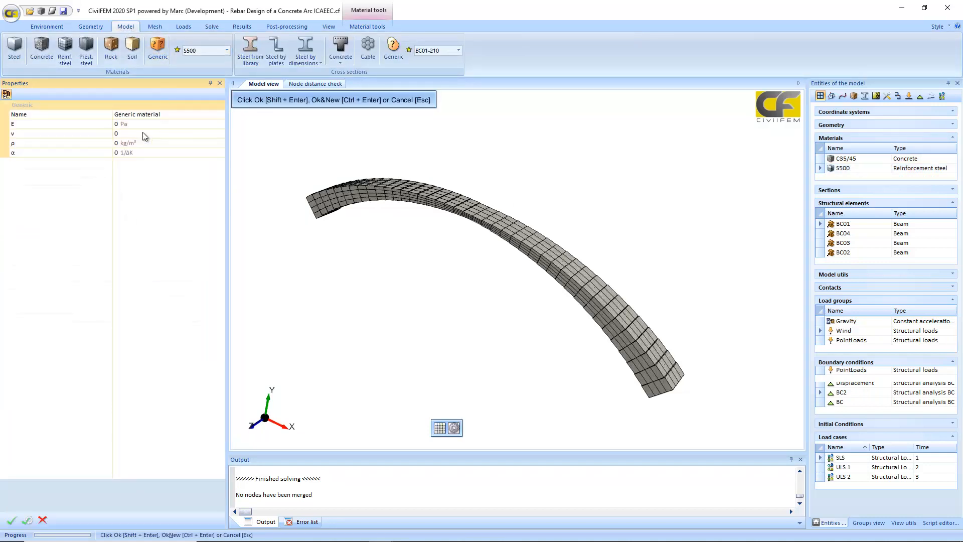
click(42, 520)
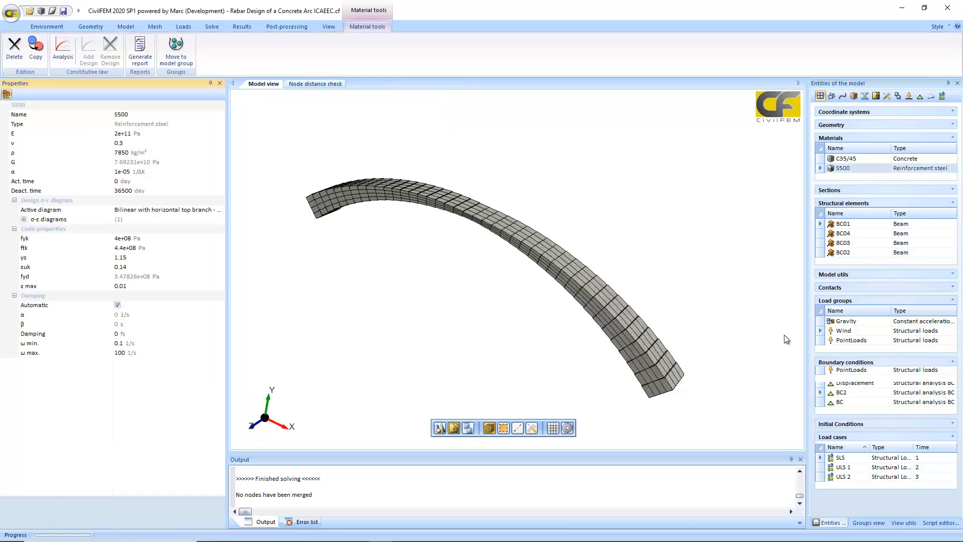
Review the Gravity load and the BC boundary conditions, and add the BC group to the SLS load case.
click(847, 322)
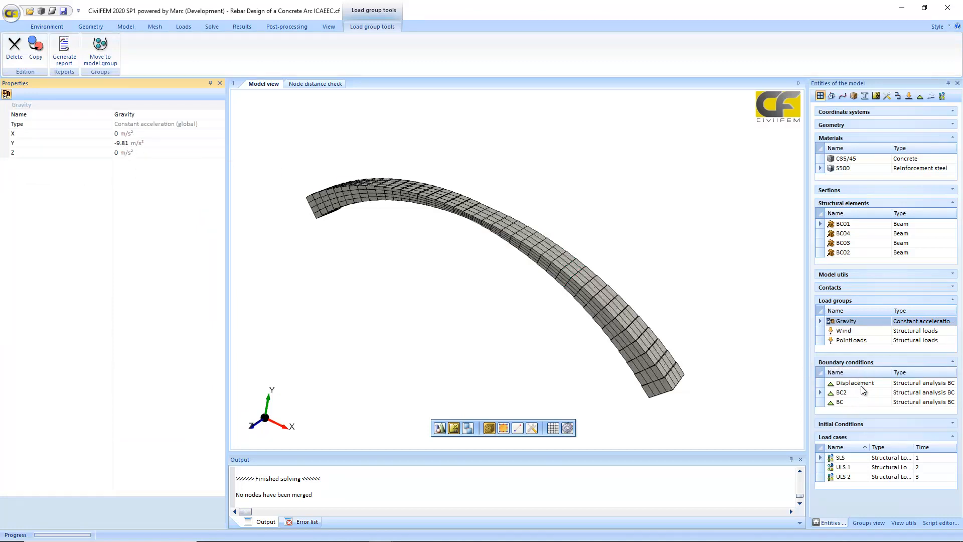
click(848, 402)
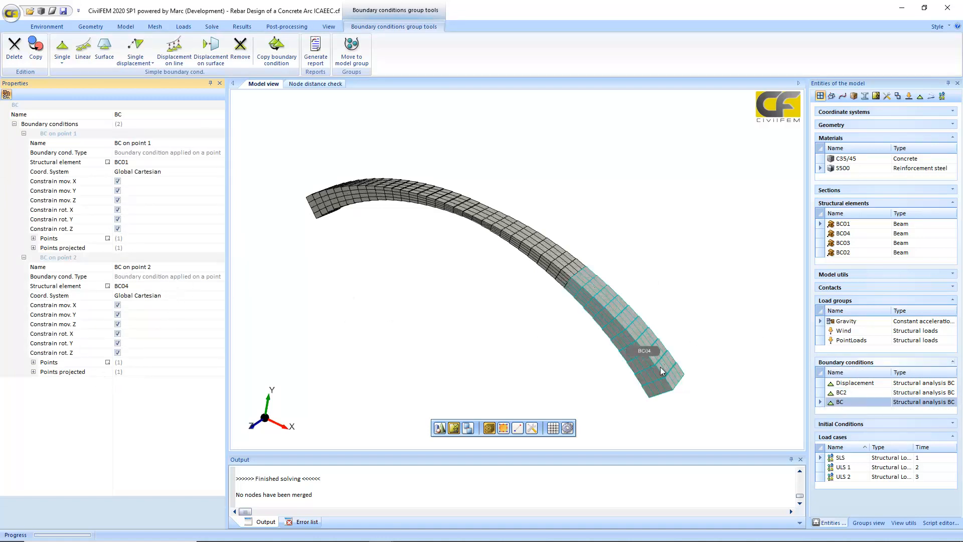
click(840, 458)
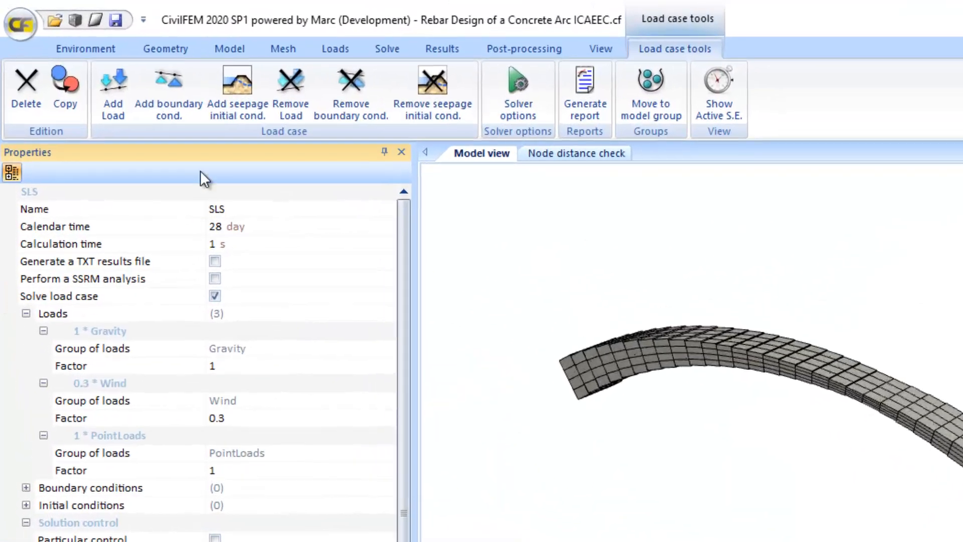
click(196, 115)
click(215, 245)
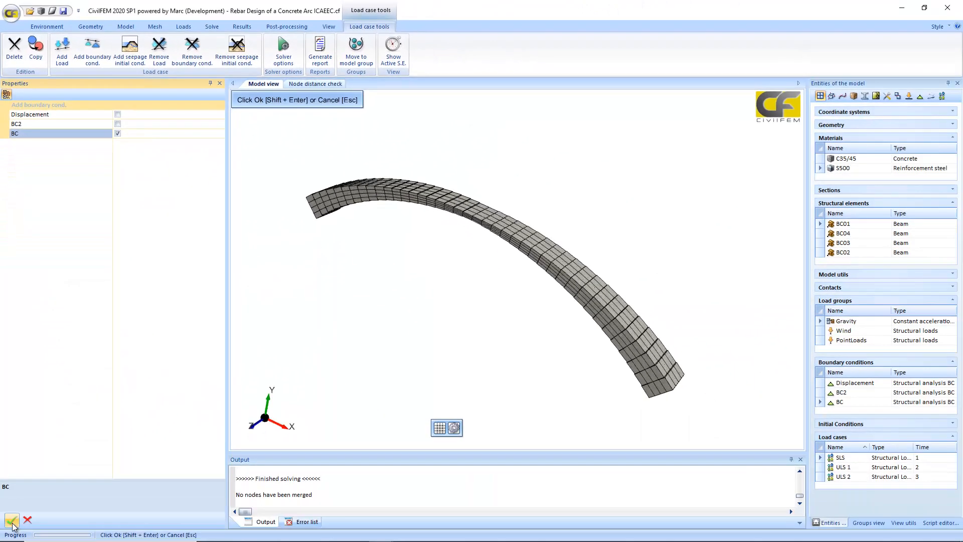
click(14, 523)
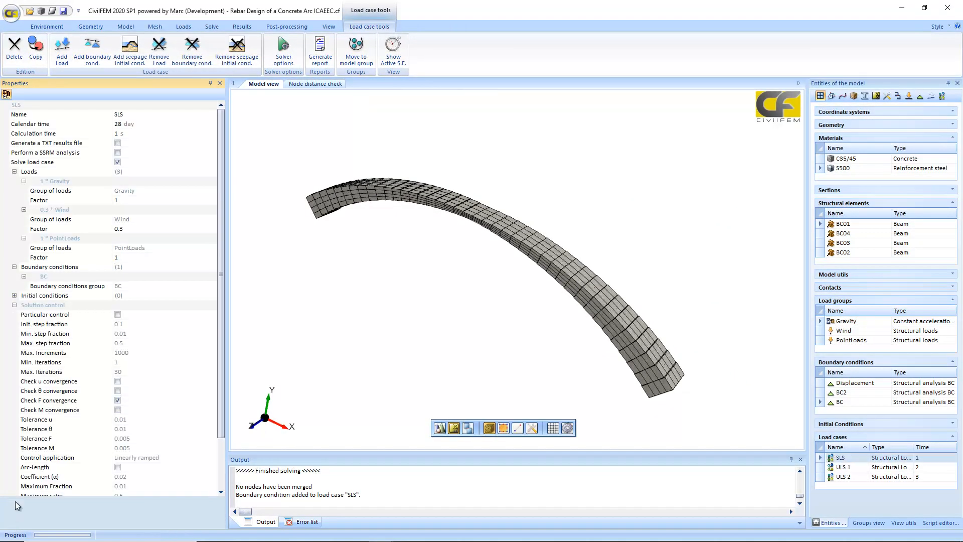
Review the ULS 1 and ULS 2 load case definitions and the global solution controls.
click(844, 467)
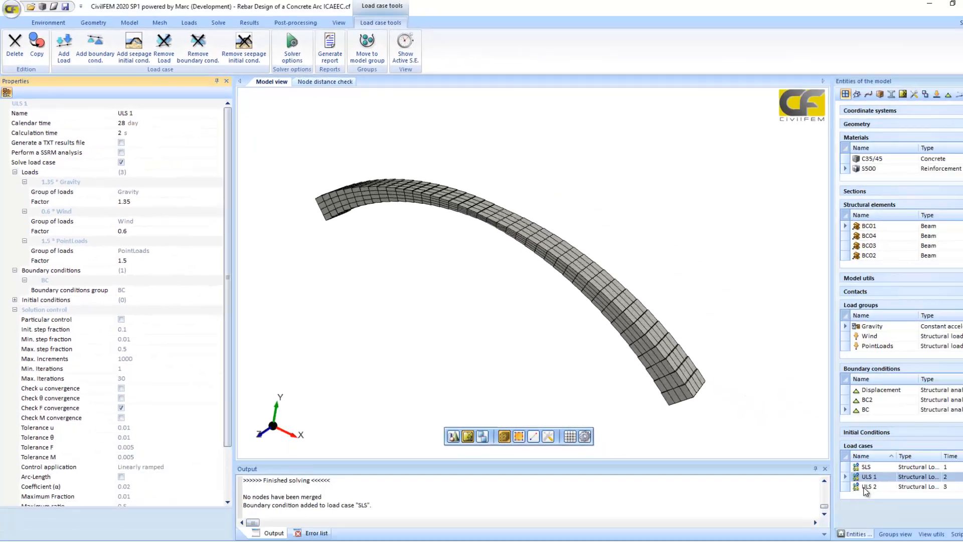
click(847, 477)
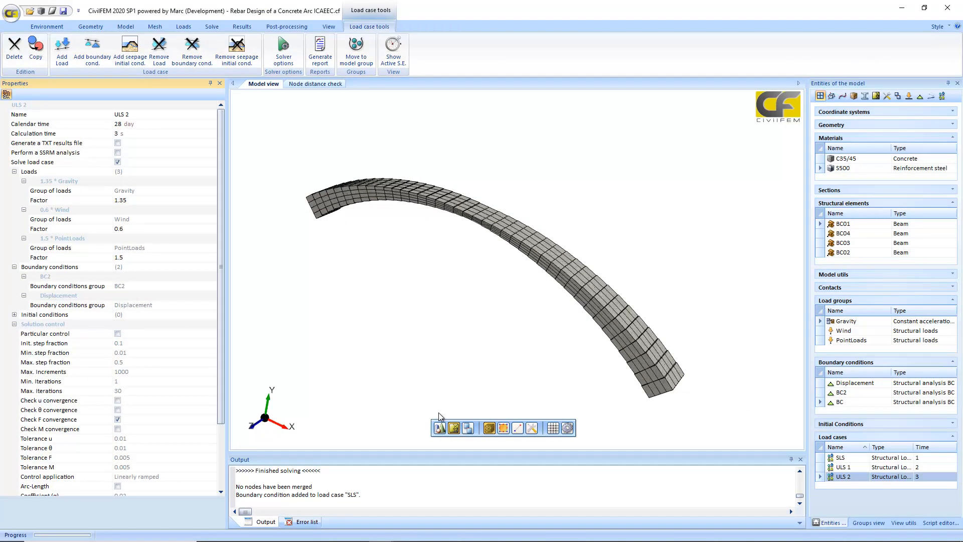
click(218, 28)
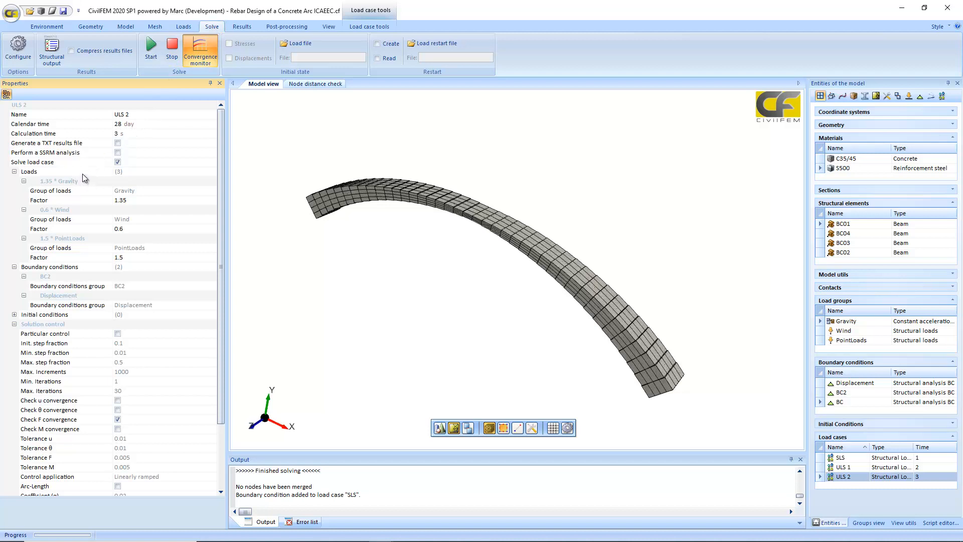
click(16, 55)
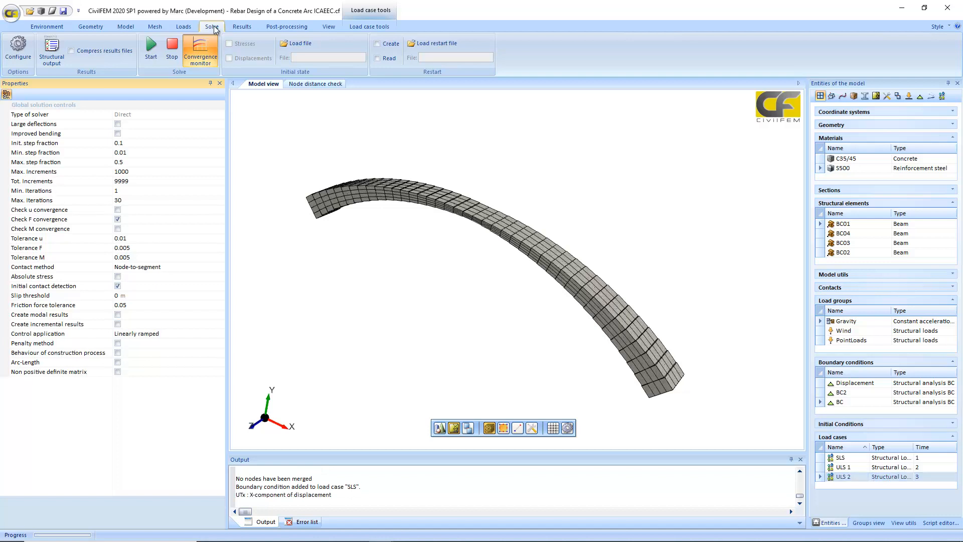
Select the SLS.rcf results file and review the corresponding SLS load case definition.
click(242, 27)
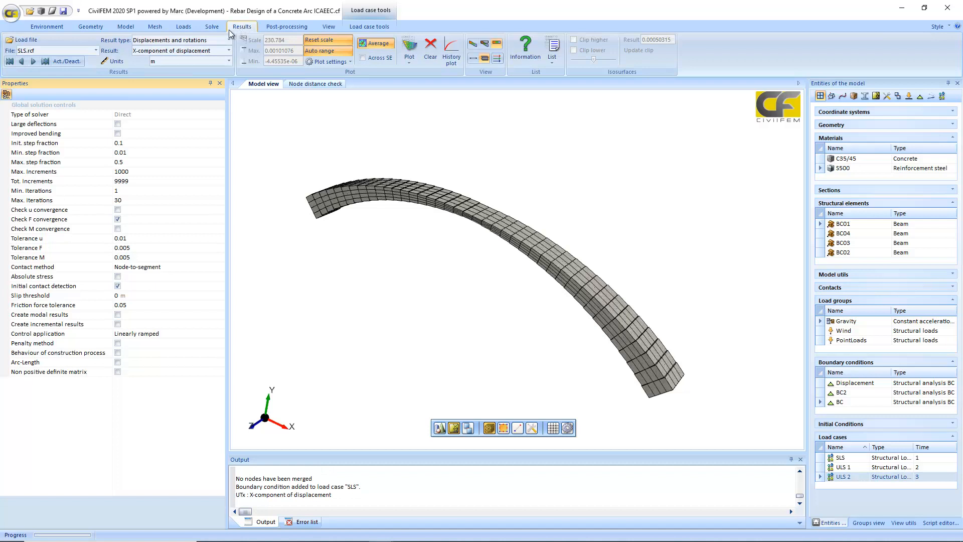
click(96, 52)
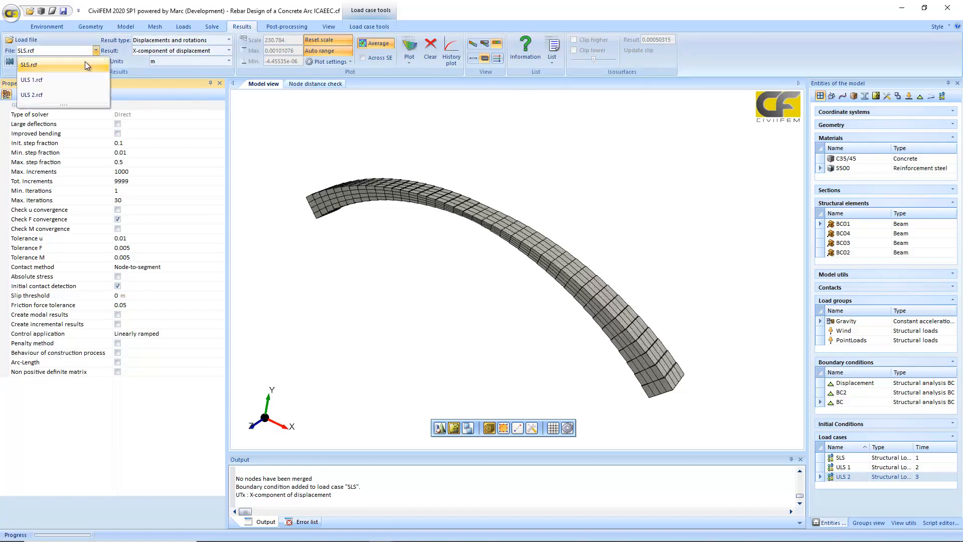
click(84, 60)
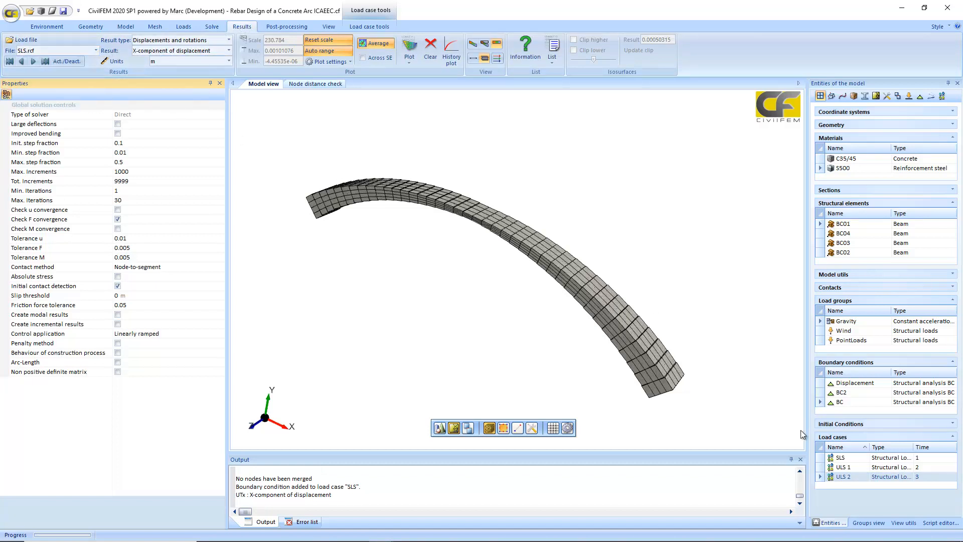
click(841, 457)
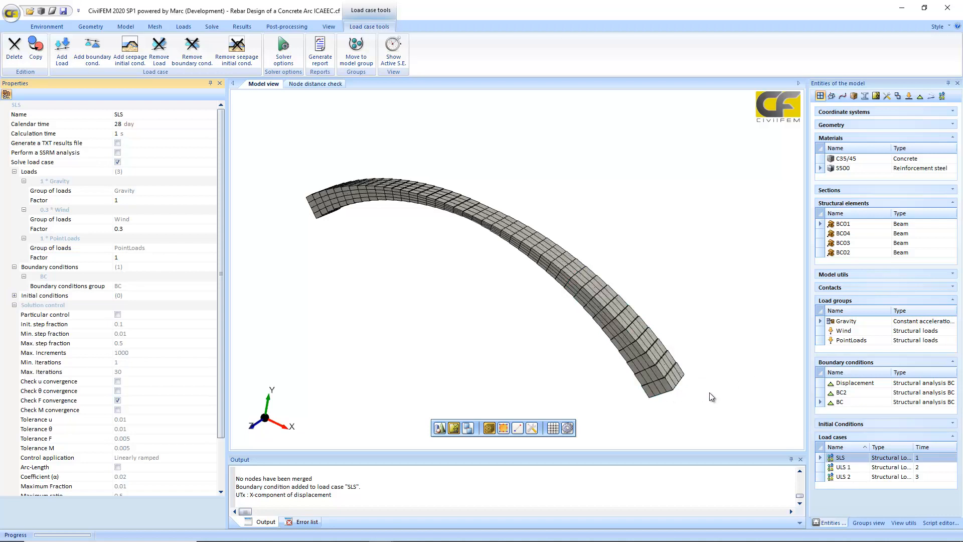
Browse the available result types for the SLS.rcf file and keep Displacements and rotations as the result type.
click(242, 27)
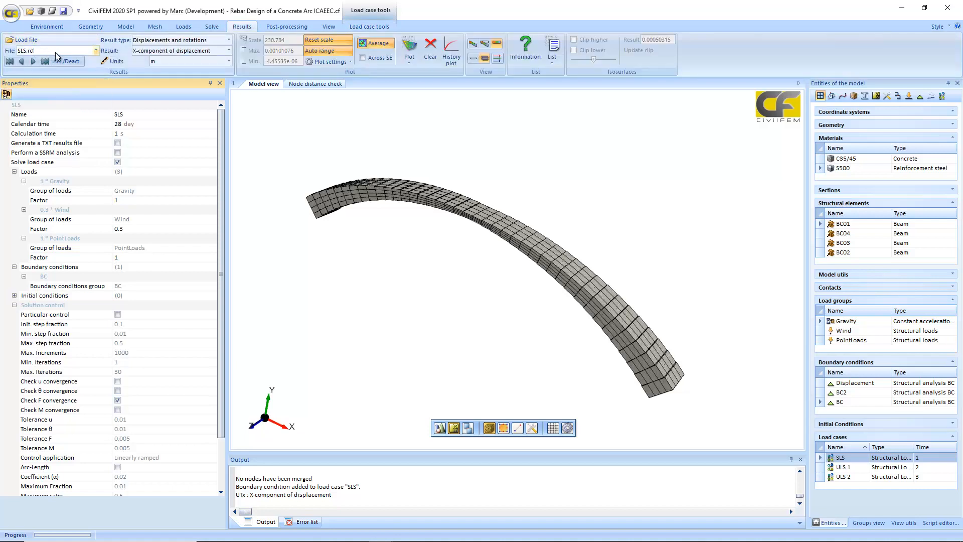
click(191, 40)
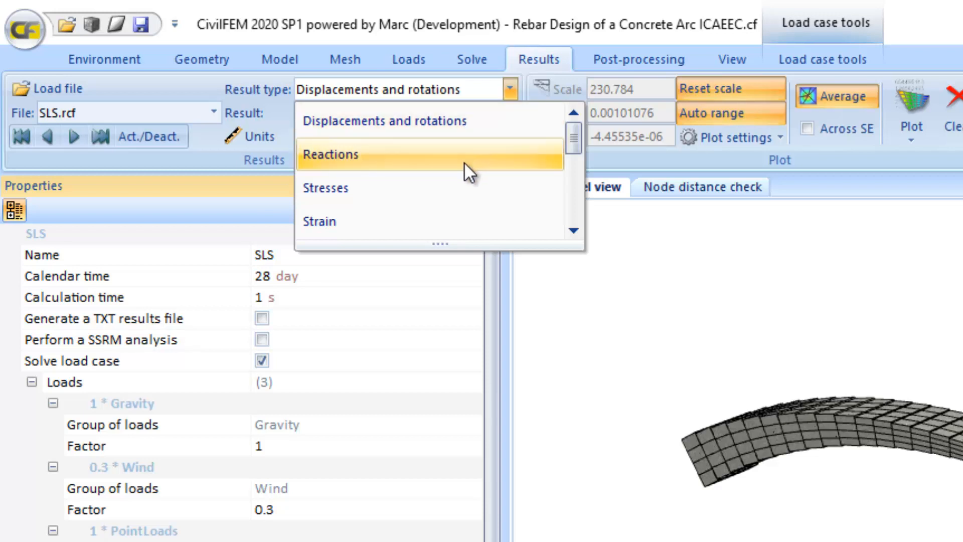
scroll(448, 200, down, 1)
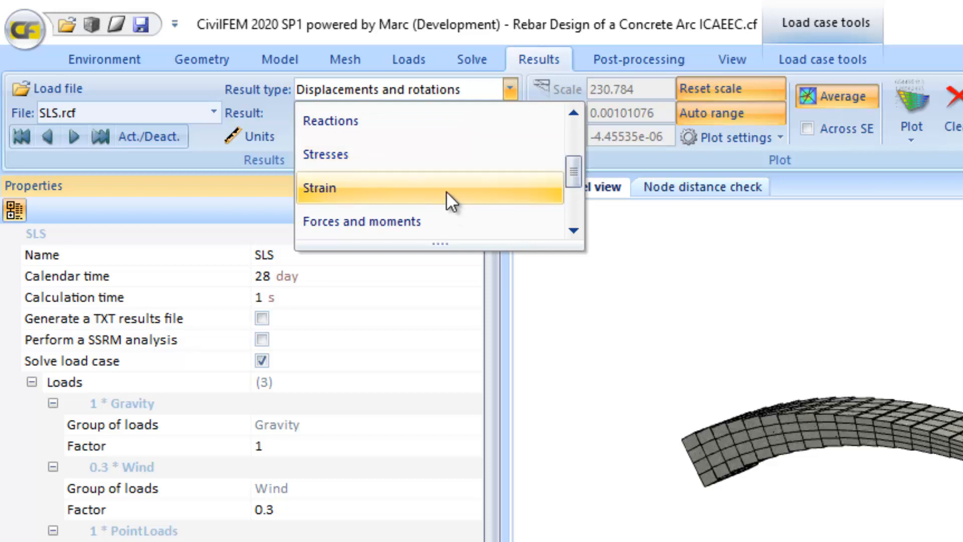
scroll(447, 191, down, 1)
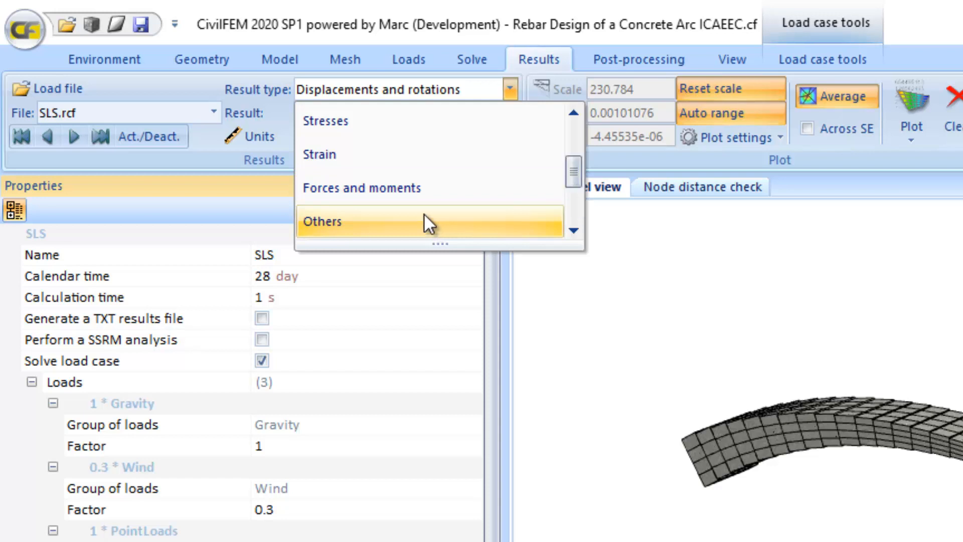
scroll(423, 213, up, 2)
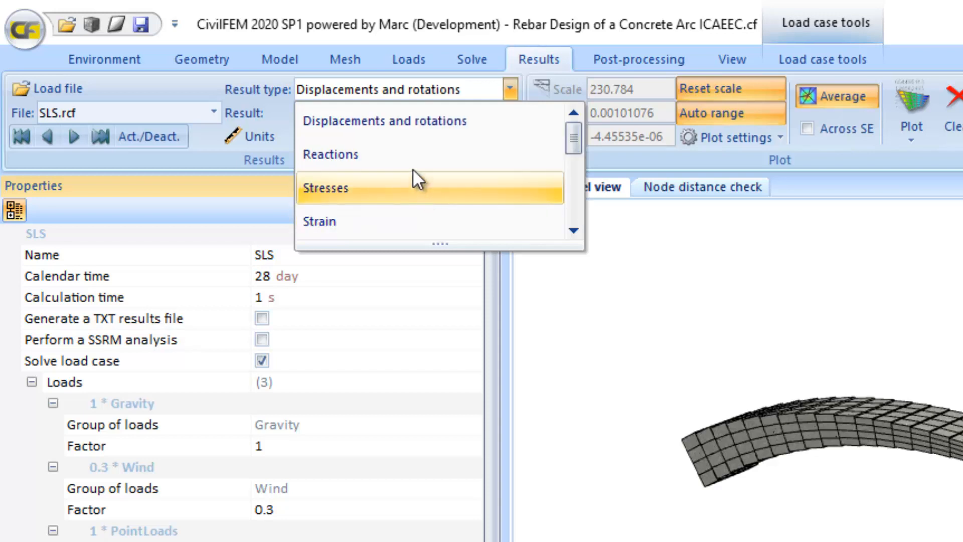
click(414, 129)
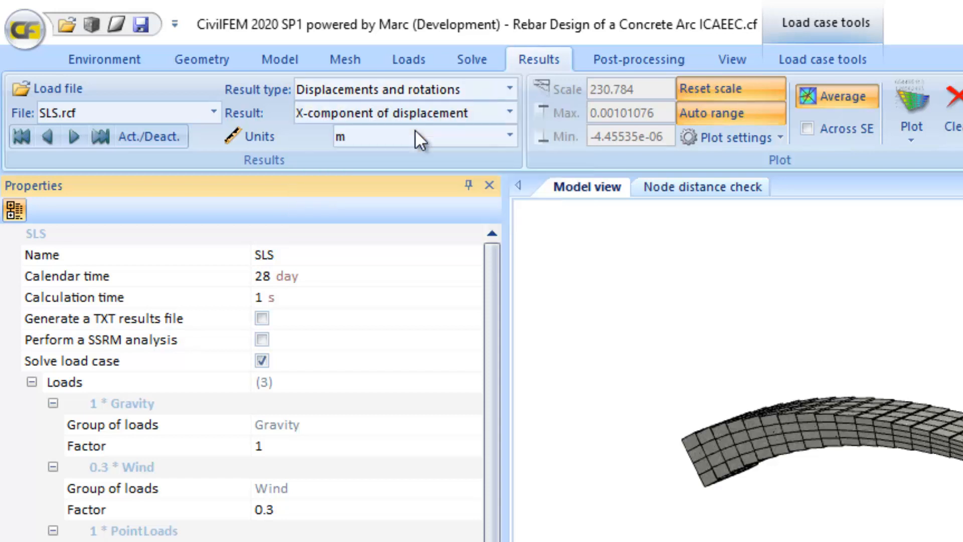
Plot the Z-component of displacement for the SLS load case with millimetres as the unit.
click(416, 104)
click(413, 206)
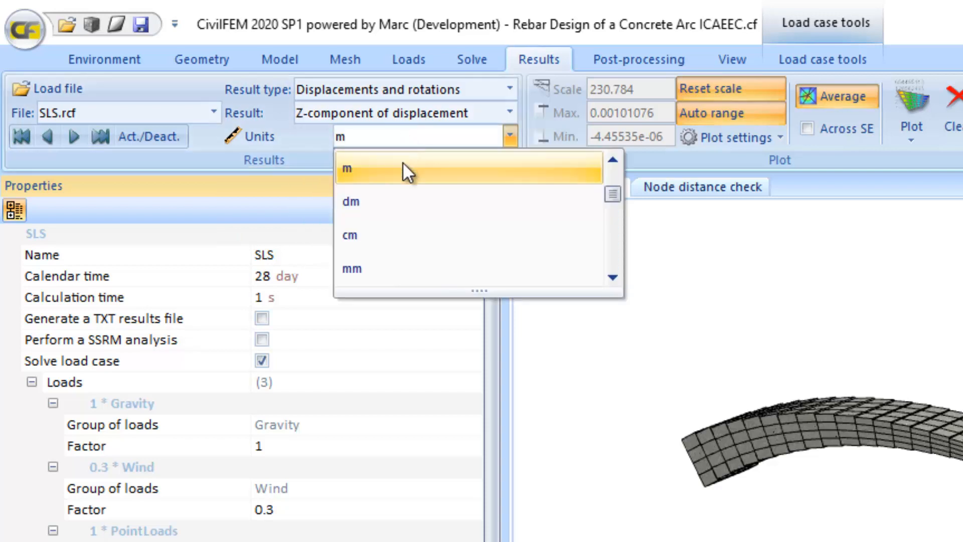
click(384, 267)
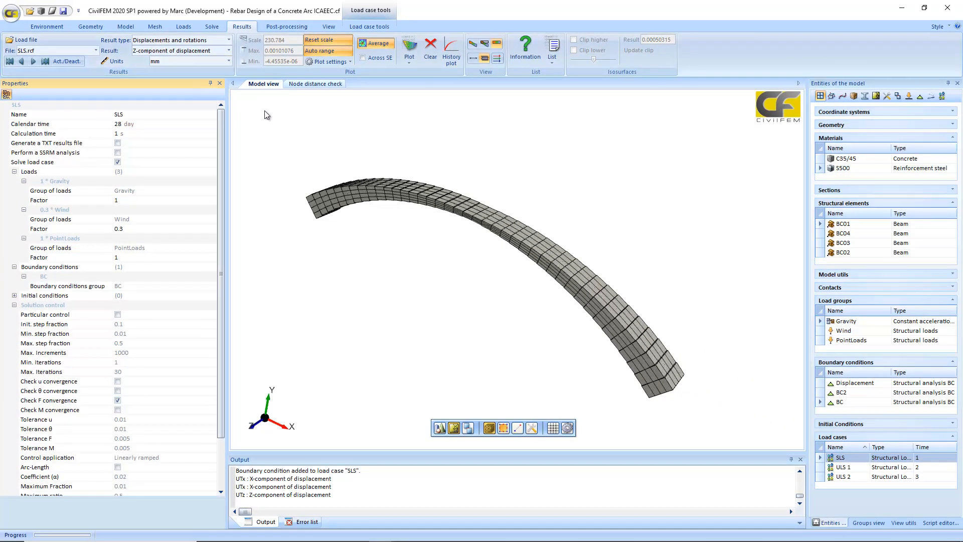
click(410, 54)
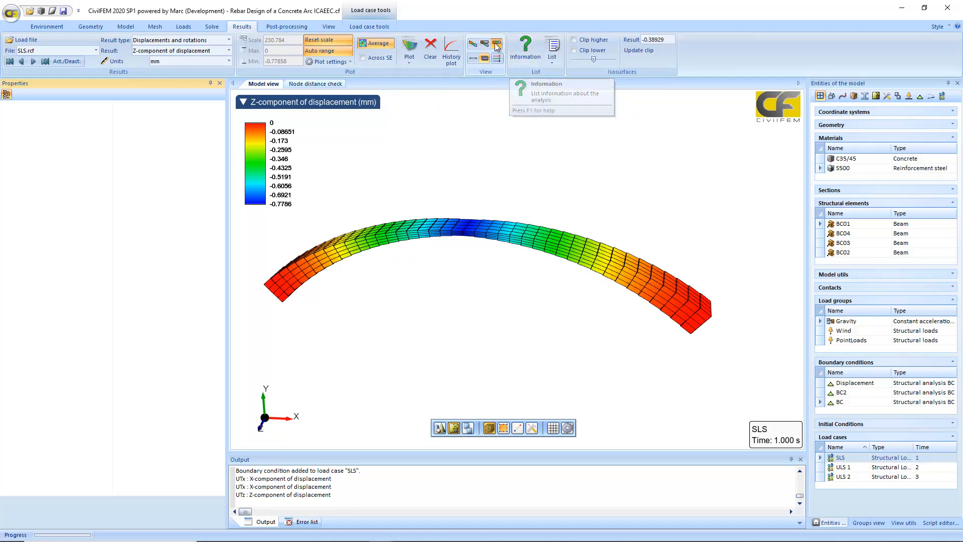
Display the Z-displacement contour on the deformed shape, first with the undeformed outline and finally alone, and inspect the arch's crown.
click(410, 47)
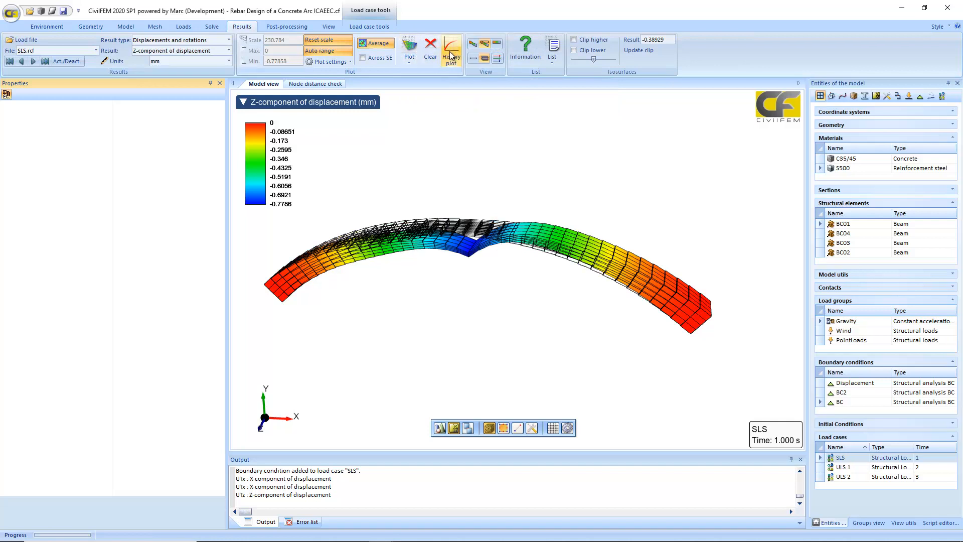
click(475, 48)
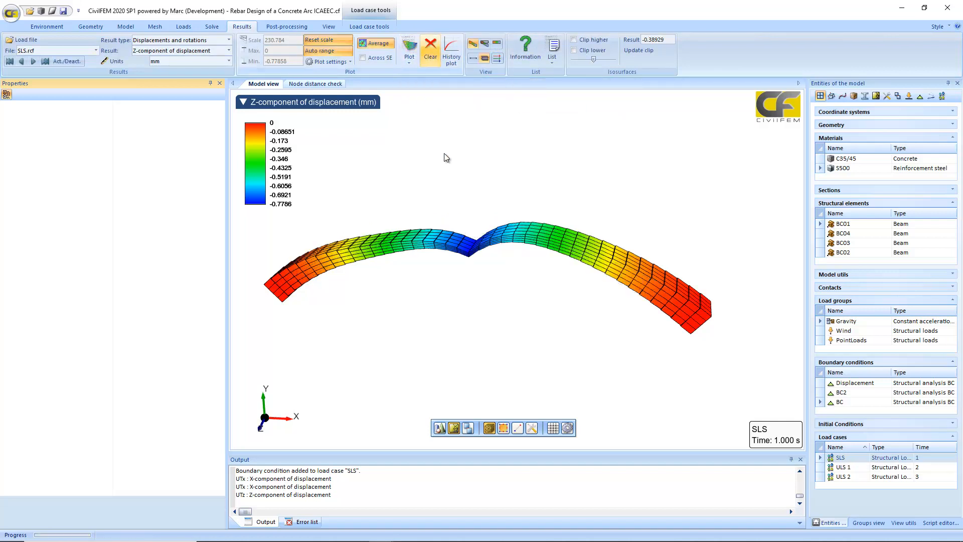
middle_drag(487, 163, 448, 179)
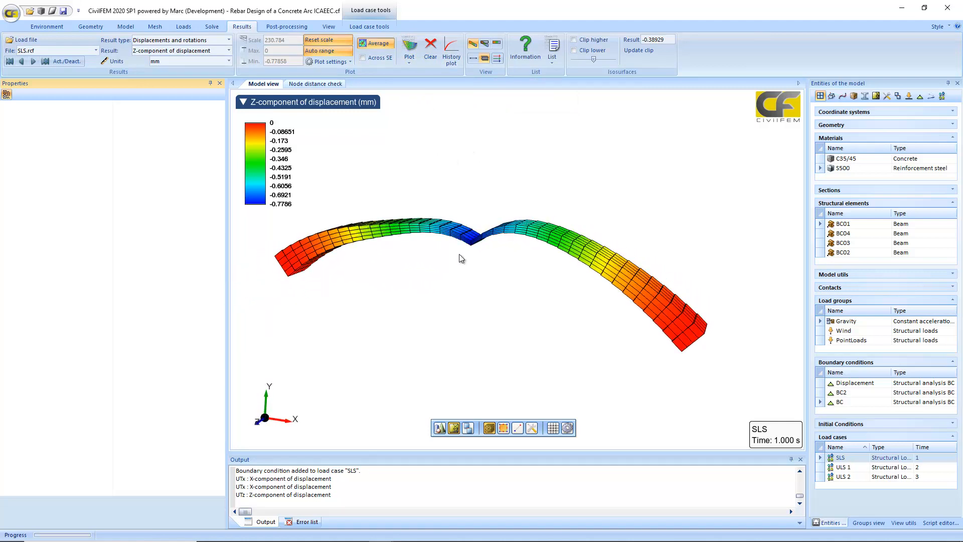
mouse_move(483, 245)
middle_drag(478, 252, 470, 263)
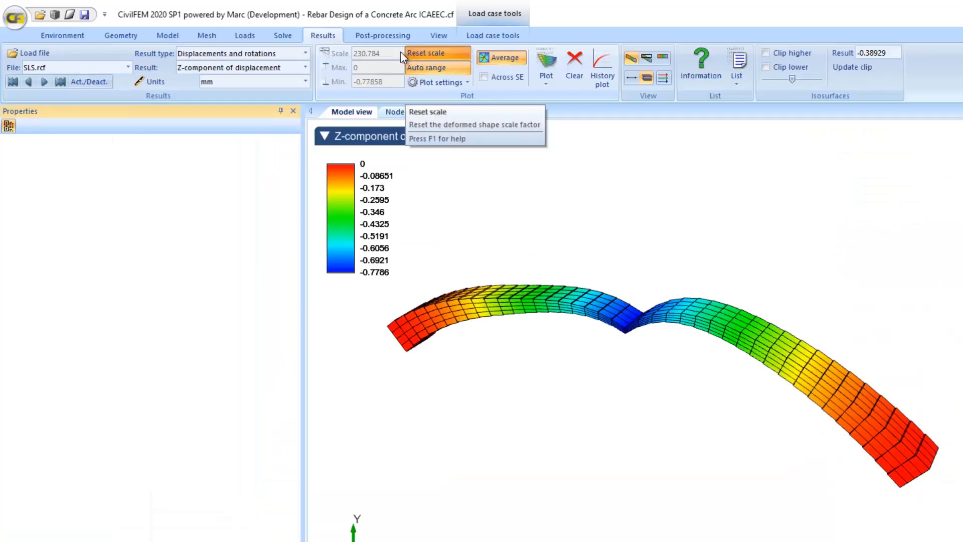
Turn off the automatic deformation scale, set the scale factor to 10, and replot the Z-displacement.
click(450, 53)
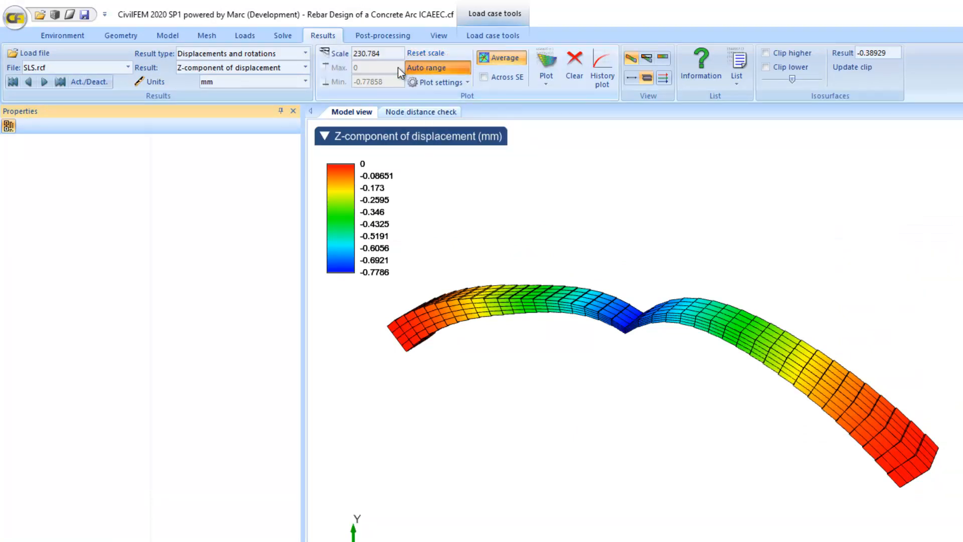
click(369, 55)
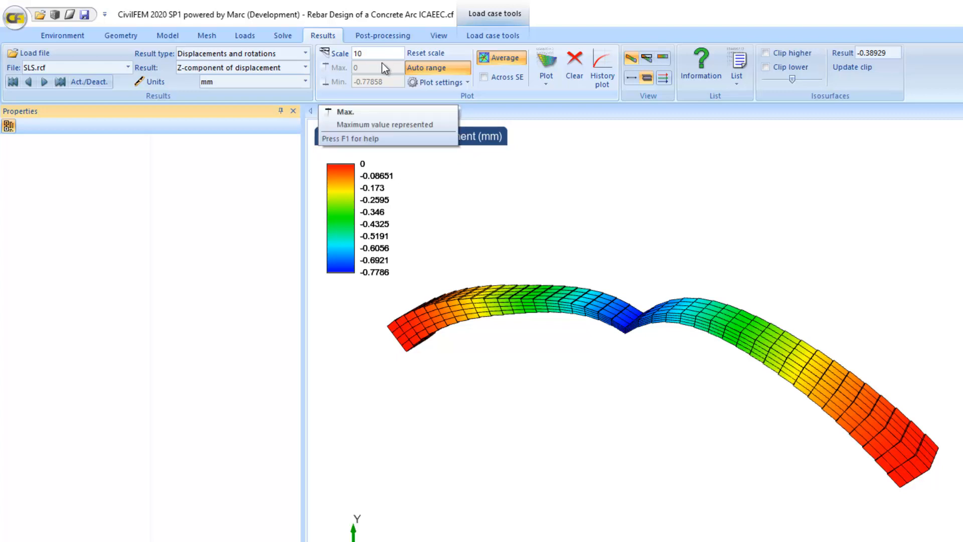
click(546, 62)
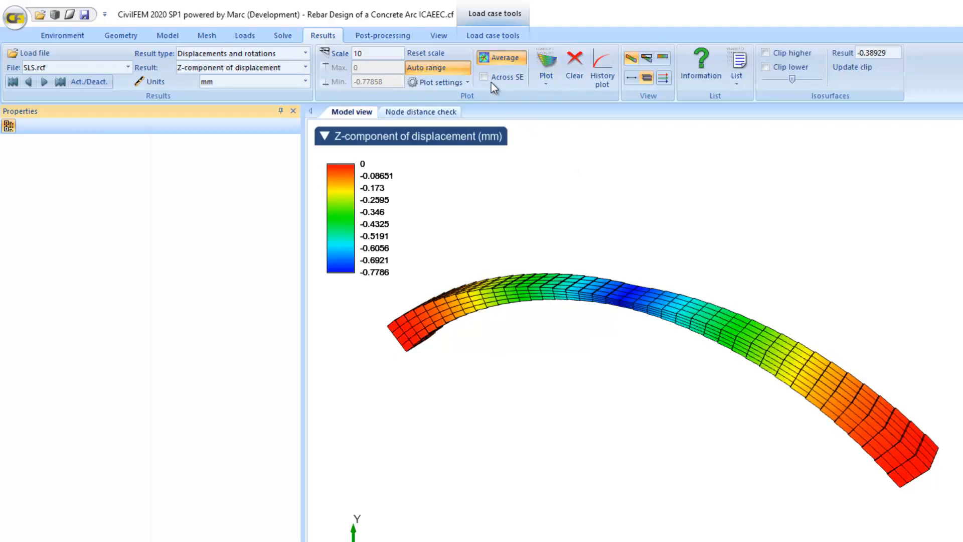
Turn off the automatic contour range and limit the plotted minimum to -0.5 mm, then to -0.4 mm.
click(432, 68)
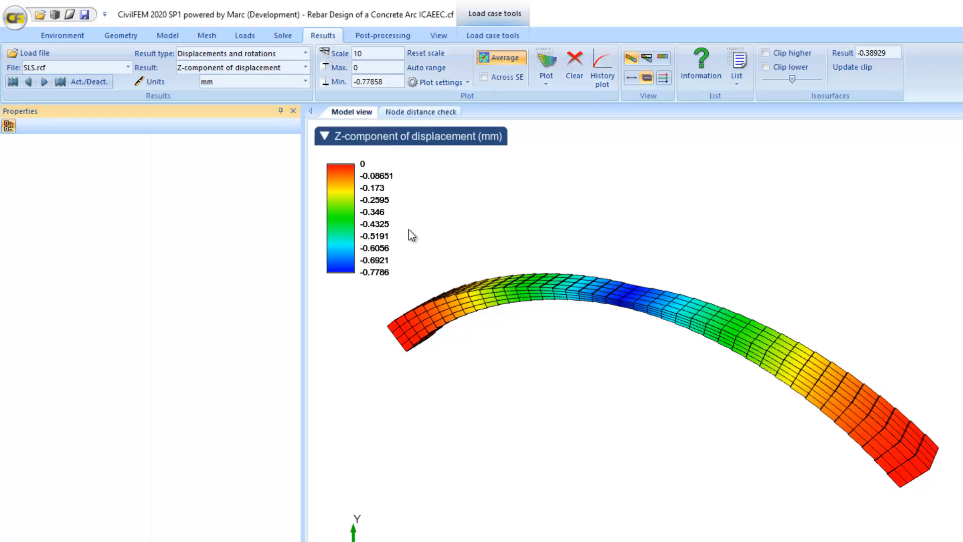
click(396, 80)
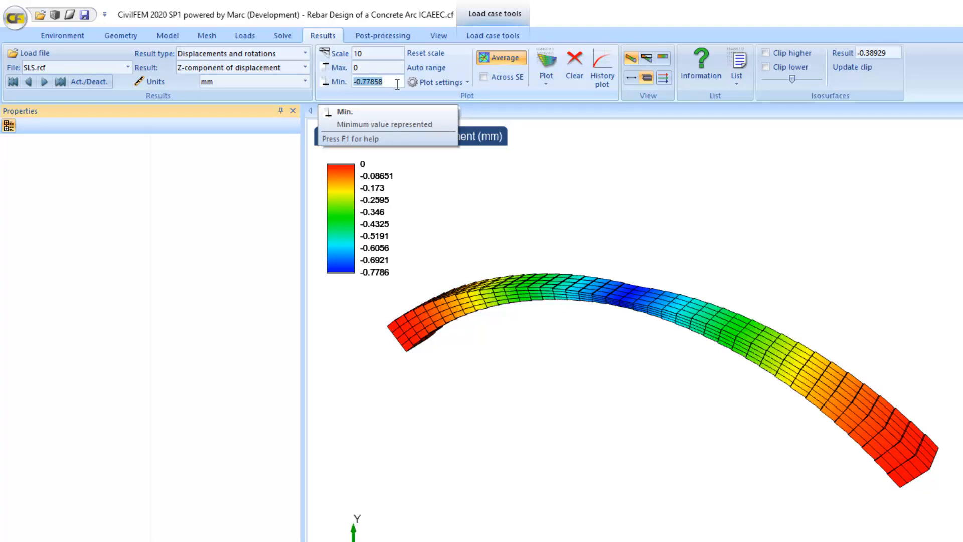
text(-0.)
click(548, 65)
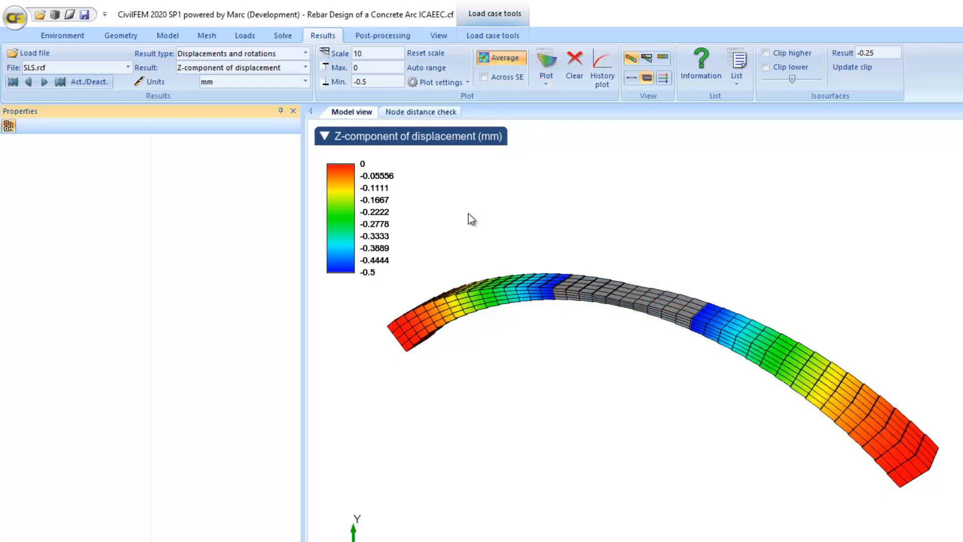
double_click(364, 274)
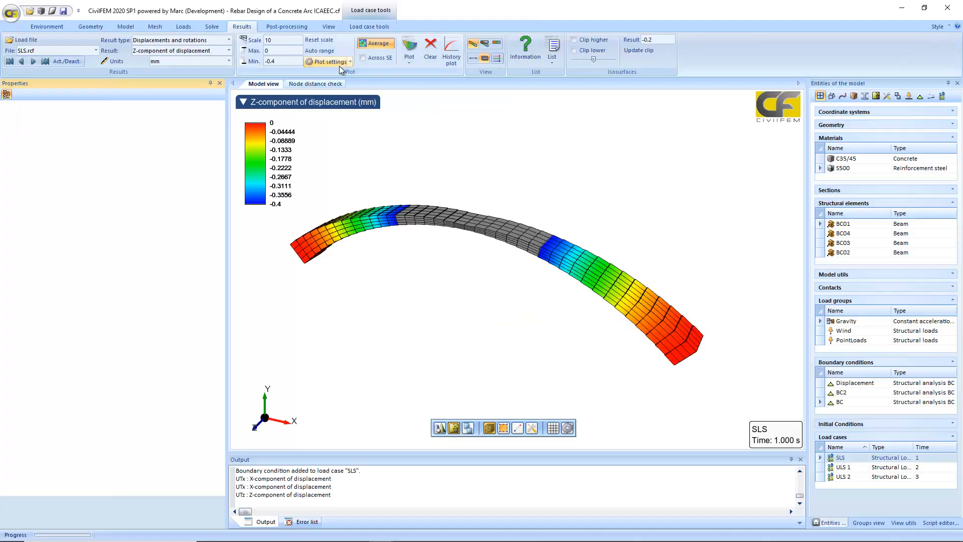
Invert the contour colours, and replot the Z-displacement with the automatic deformation scale and value range restored.
click(345, 62)
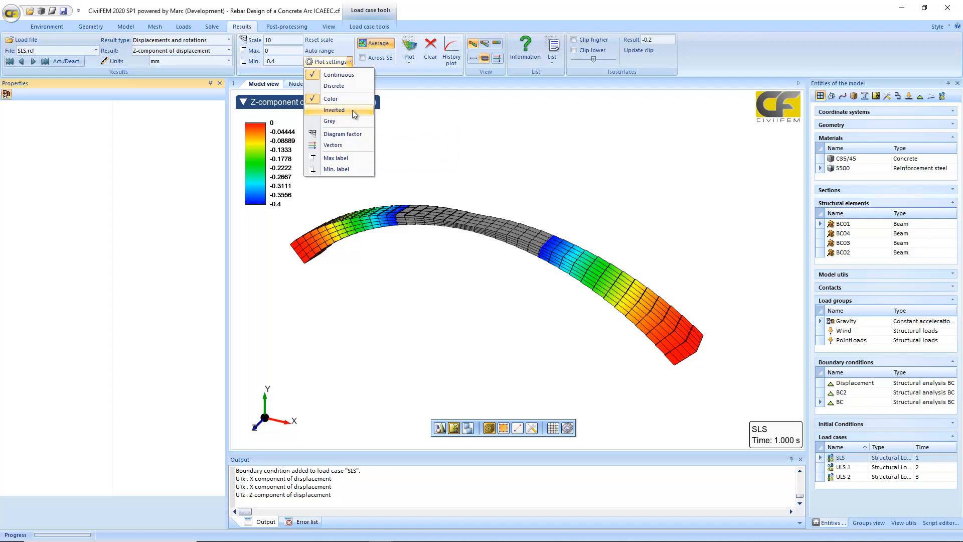
click(352, 110)
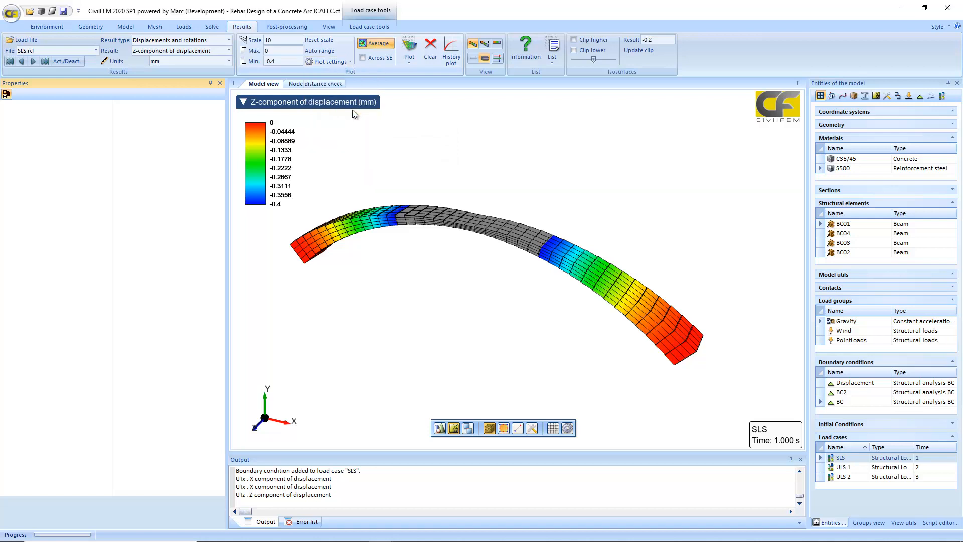
click(336, 41)
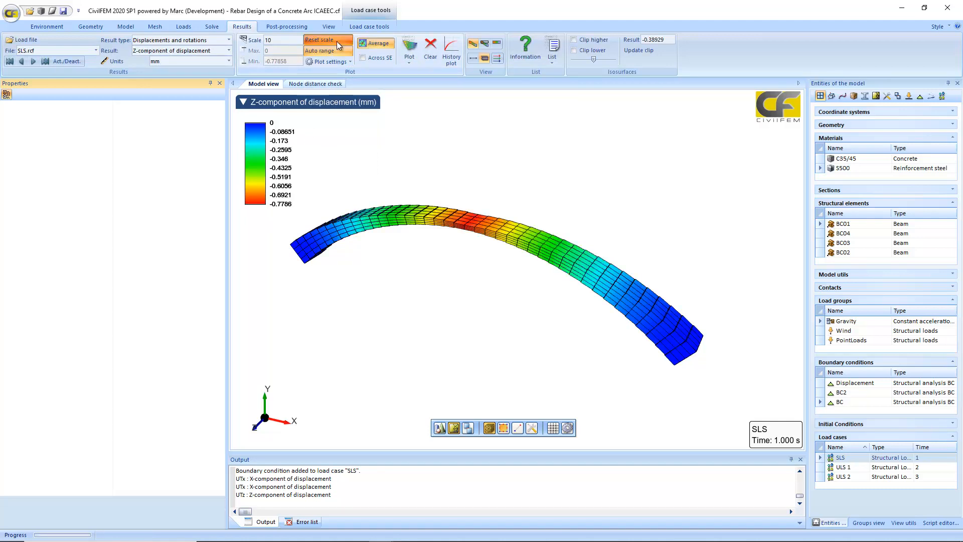
click(403, 46)
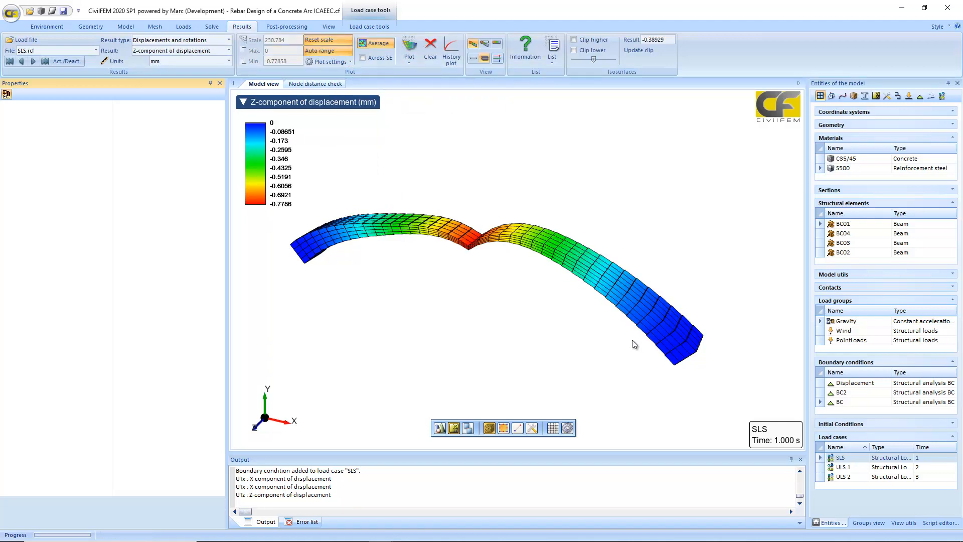
mouse_move(308, 235)
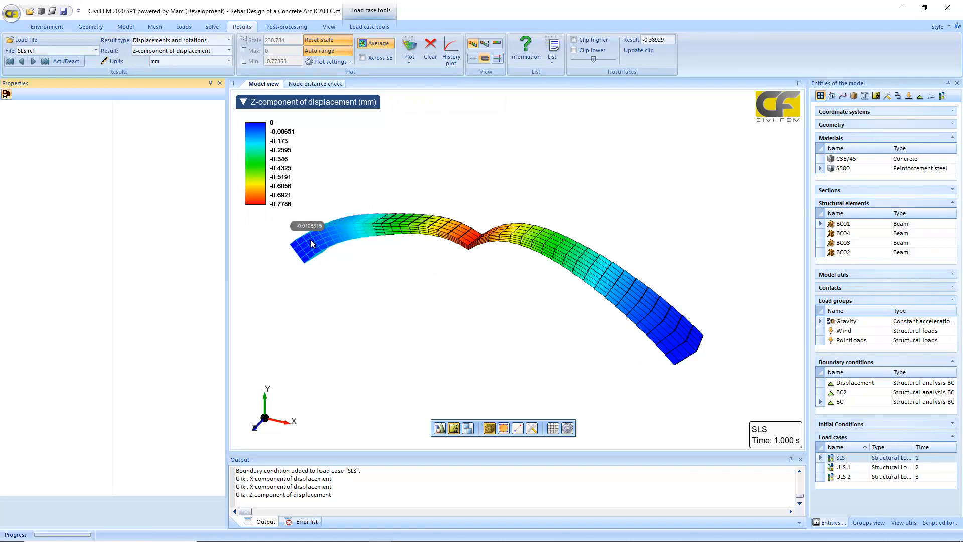
Set up the vector display with the normal contour colours and plot the Total displacement as vectors on the arch.
click(350, 61)
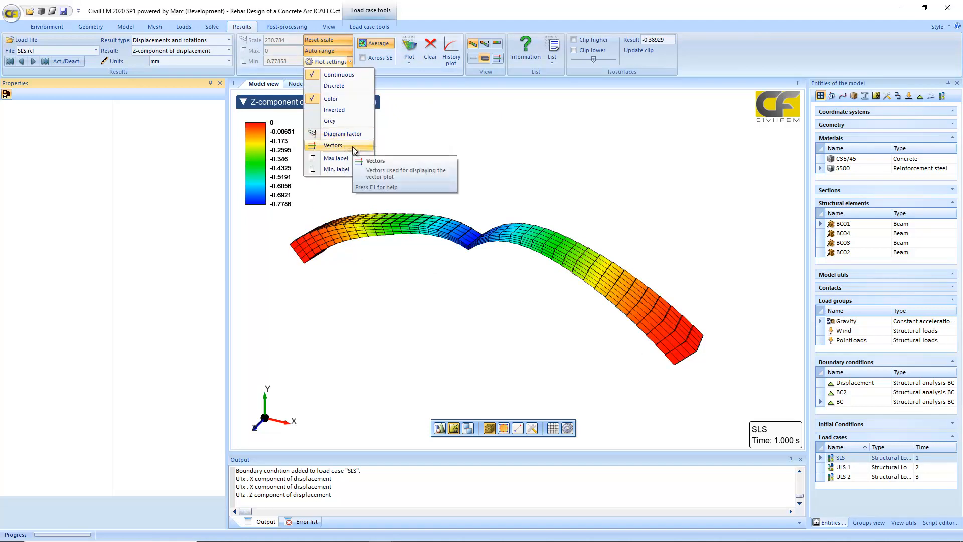
click(352, 146)
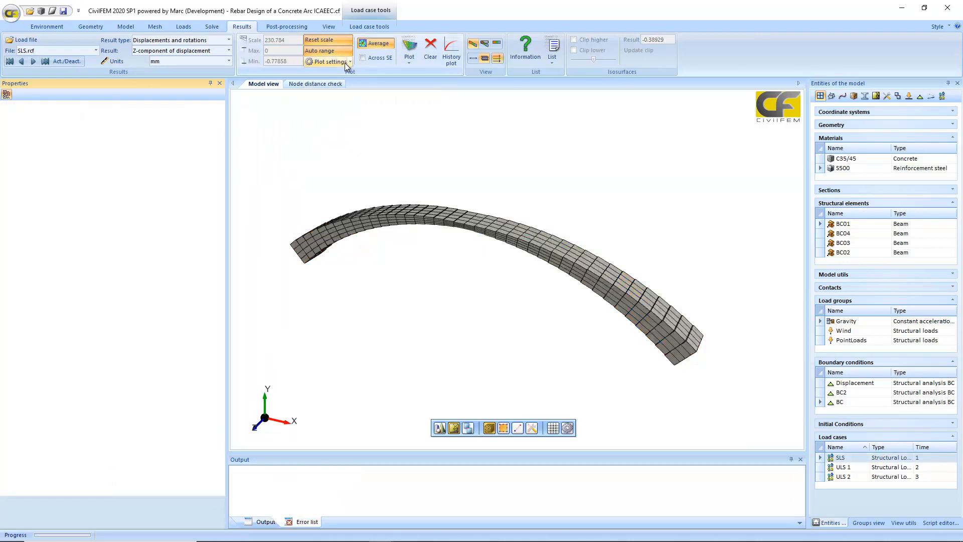
click(211, 50)
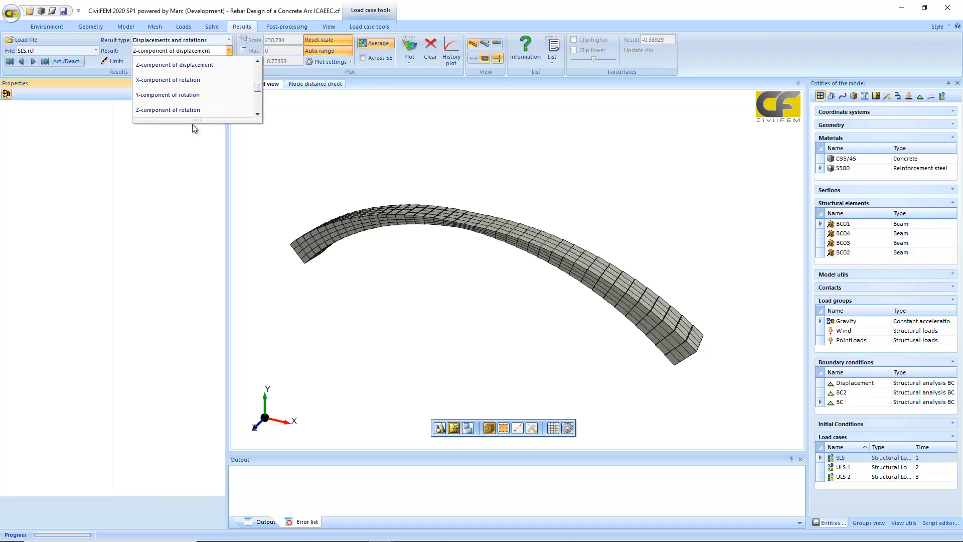
drag(191, 120, 193, 233)
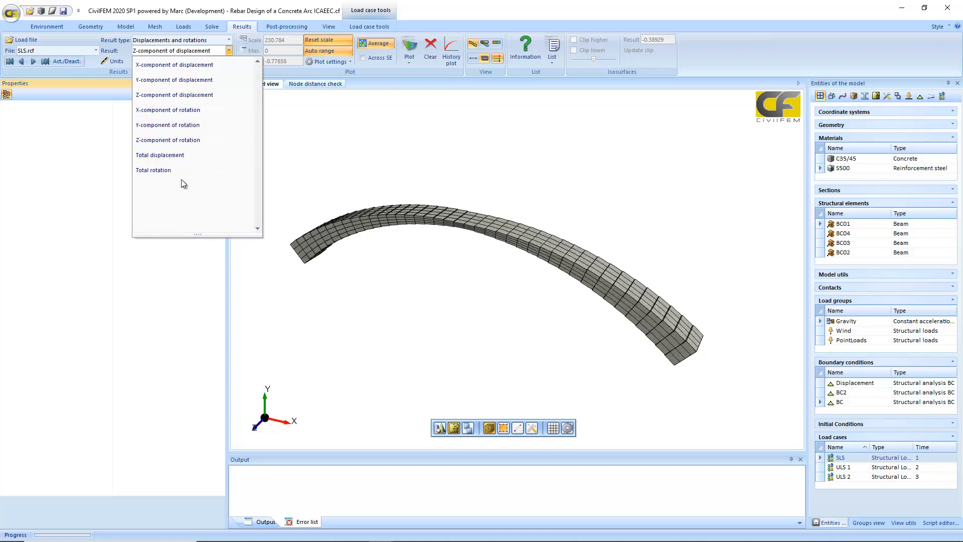
click(178, 160)
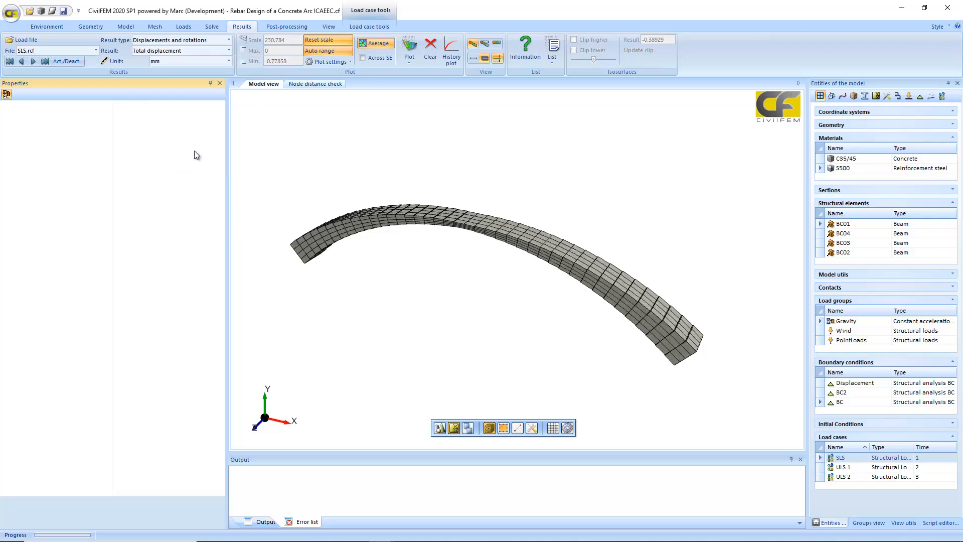
click(417, 46)
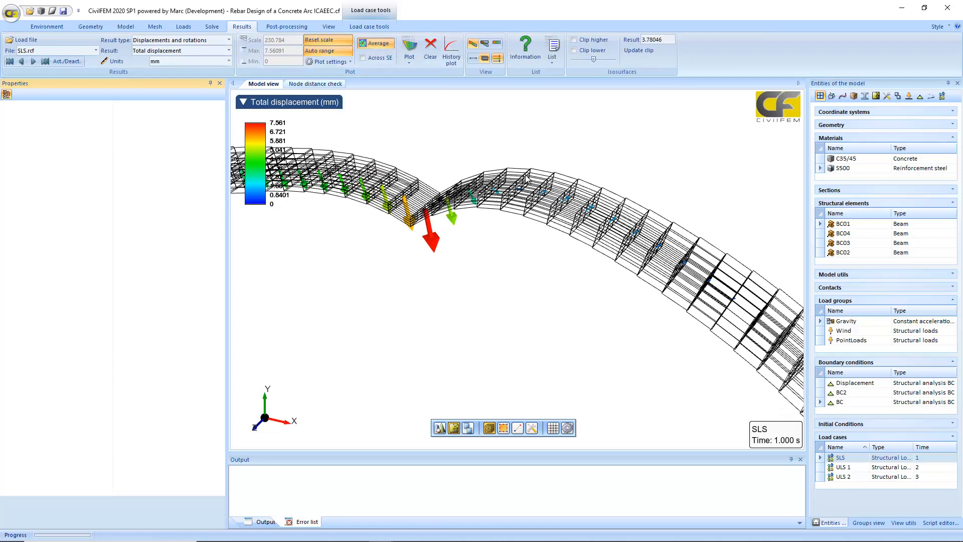
Clear the plot, enable the maximum and minimum value labels, and replot the Total displacement vectors.
click(426, 52)
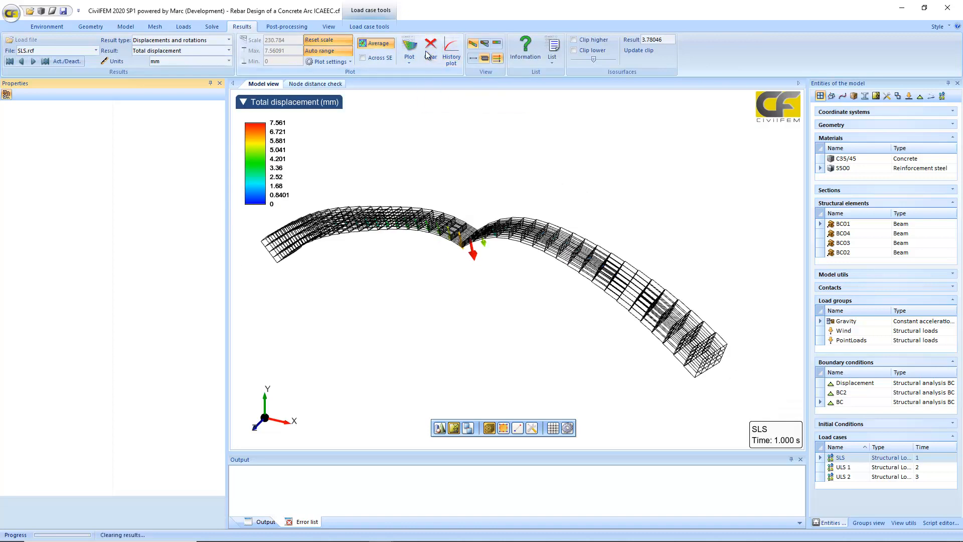
click(336, 62)
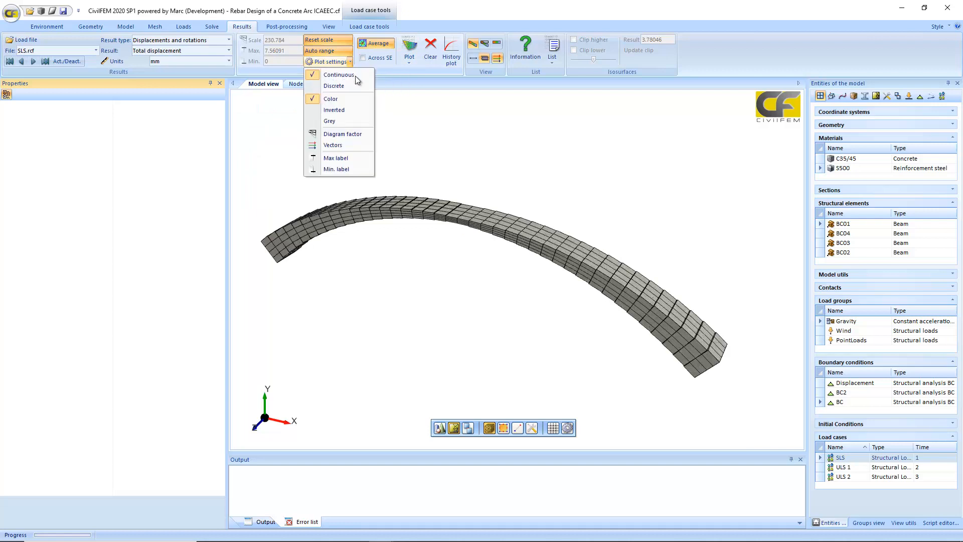
click(361, 158)
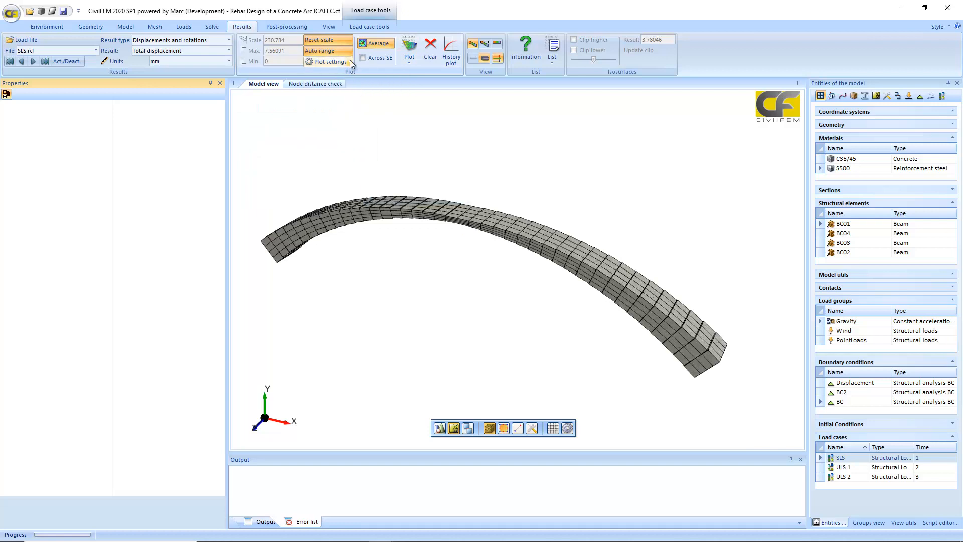
click(351, 62)
click(354, 168)
click(414, 51)
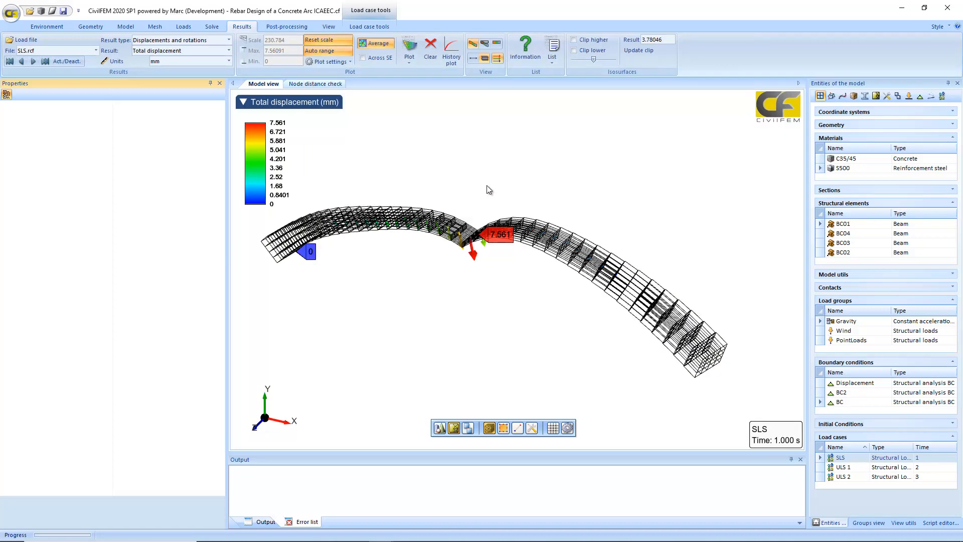
Switch the Total displacement plot from vectors to contours, and plot the Y-component of reaction force in N on the arch.
click(497, 62)
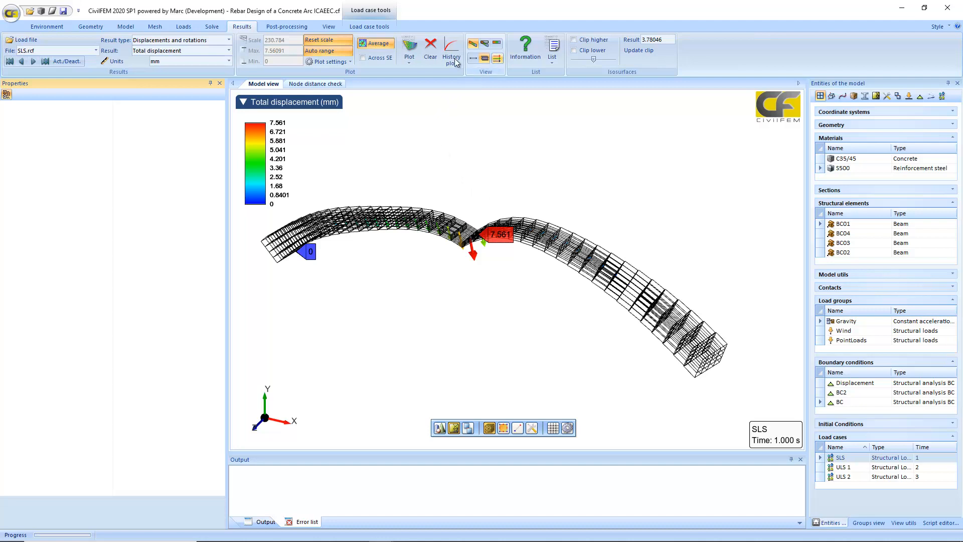
click(412, 49)
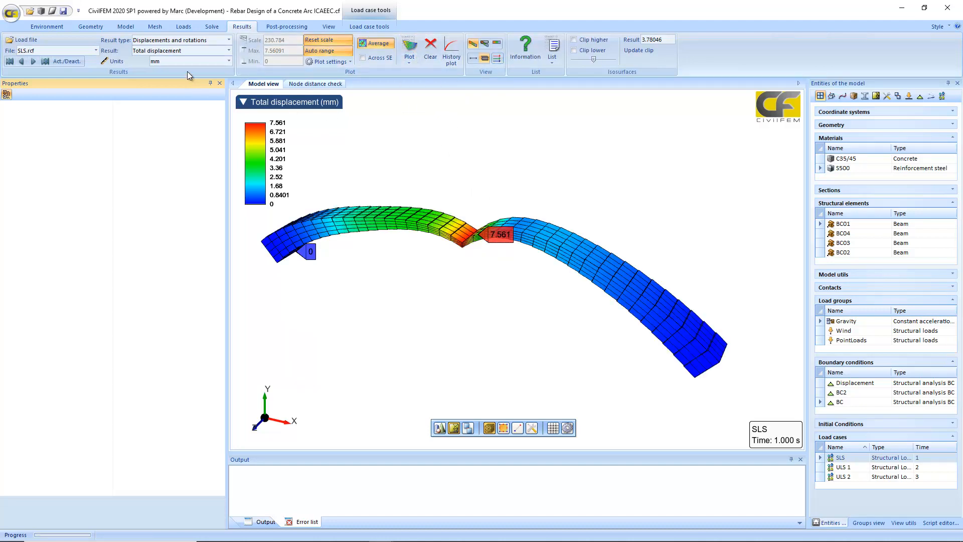
click(186, 43)
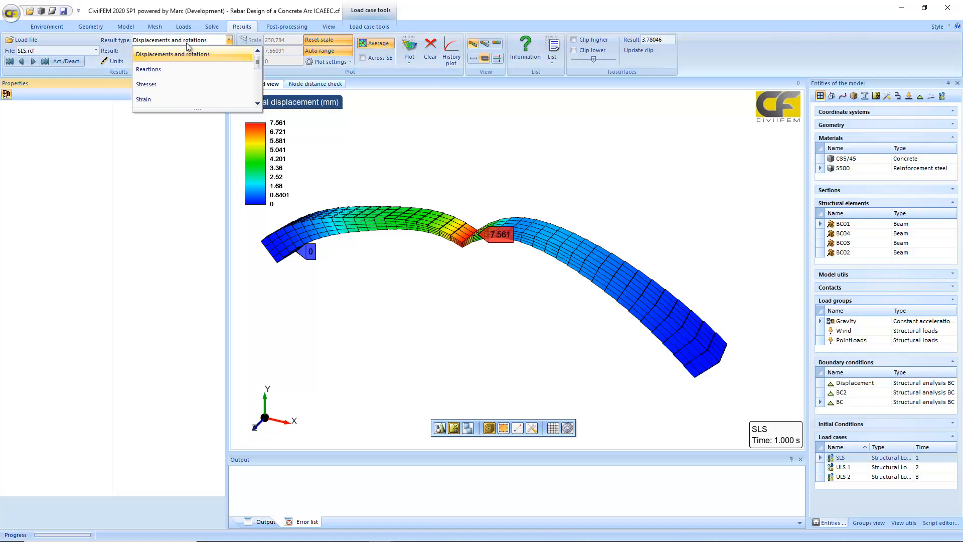
click(190, 68)
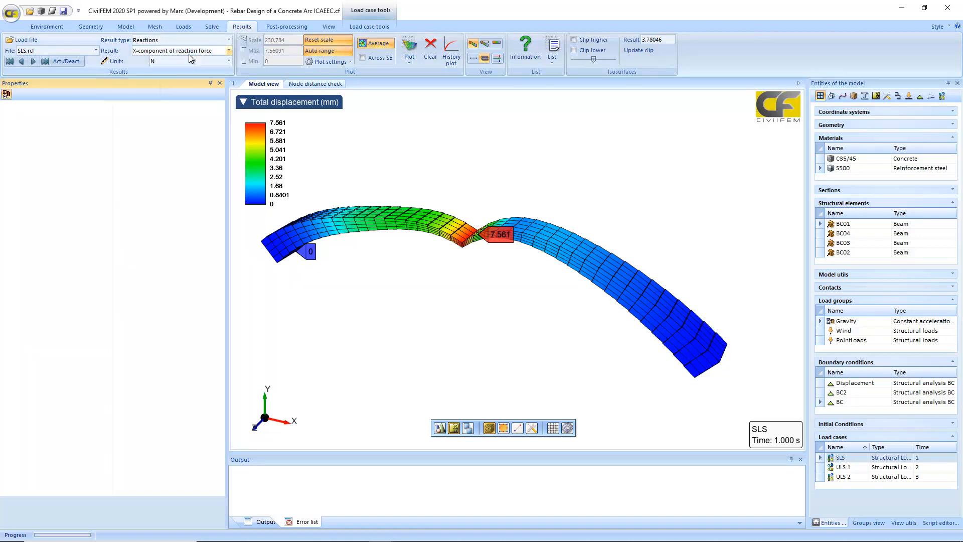
click(188, 52)
click(195, 79)
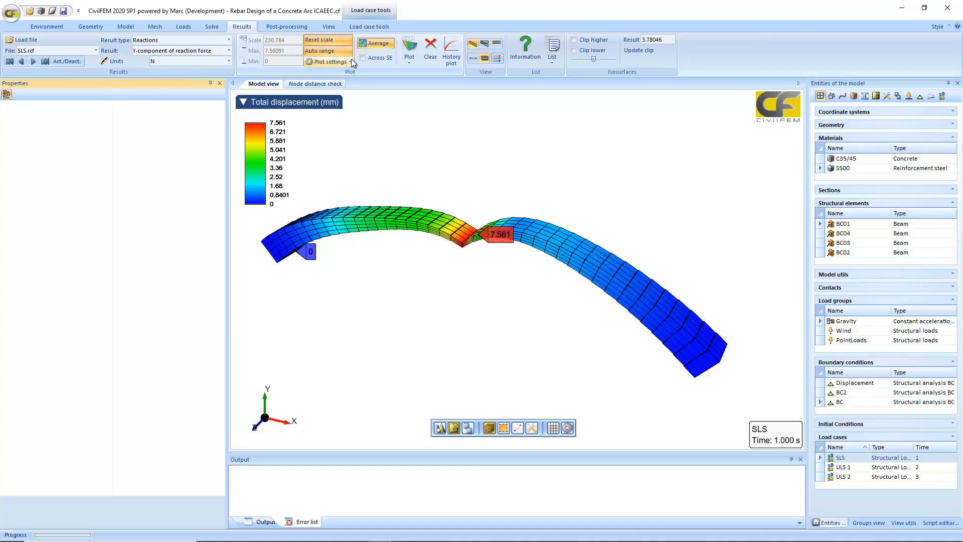
click(409, 53)
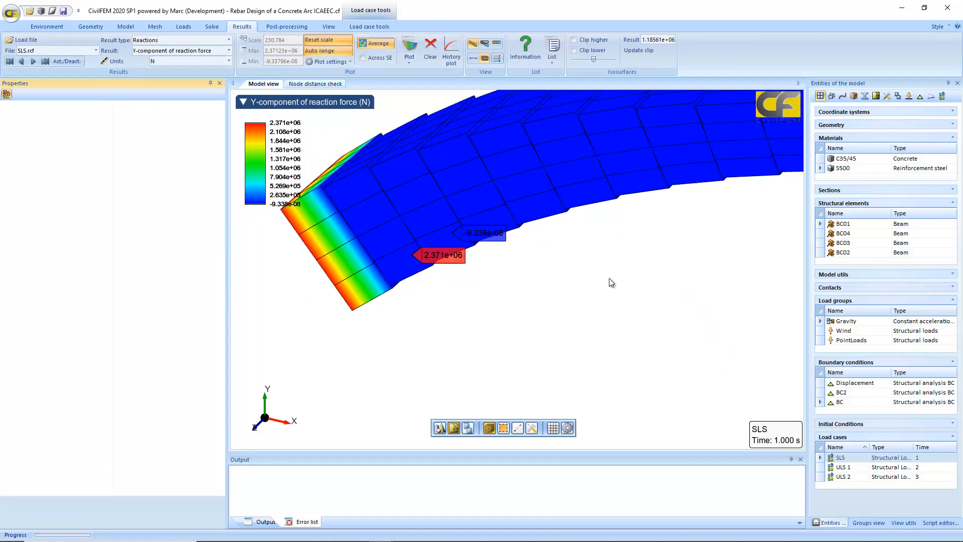
scroll(609, 278, up, 4)
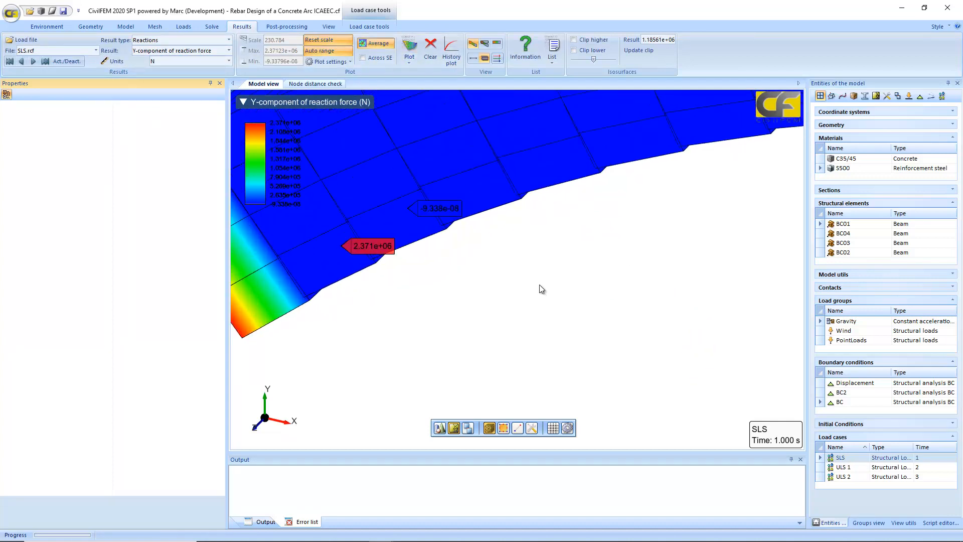
scroll(526, 278, down, 2)
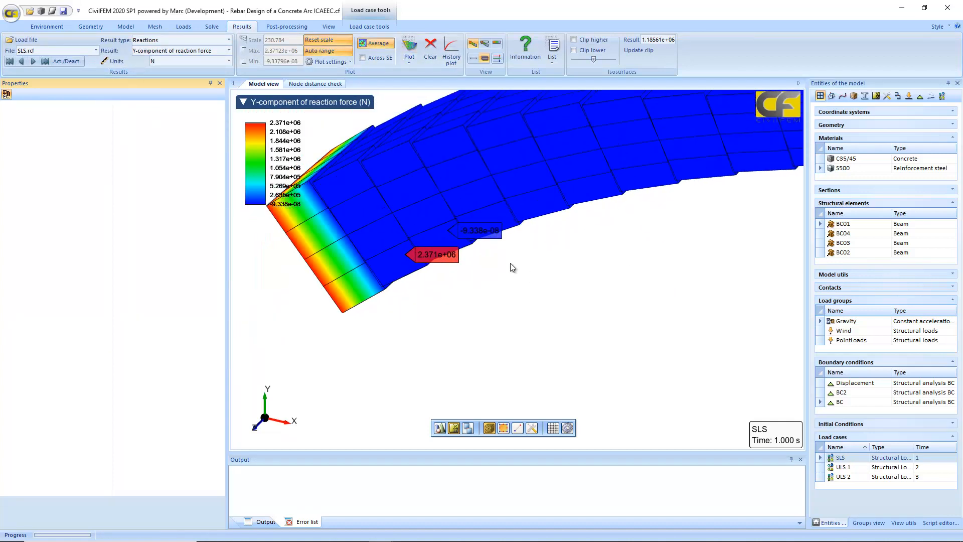
Plot the X component of stress in MPa and inspect its extreme values around the arch crown.
click(172, 40)
click(179, 64)
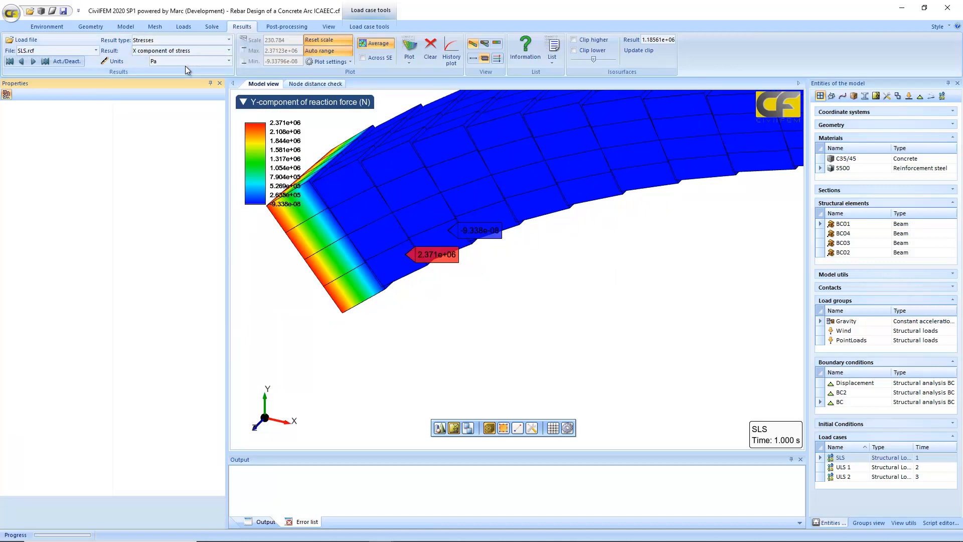
click(188, 64)
click(194, 99)
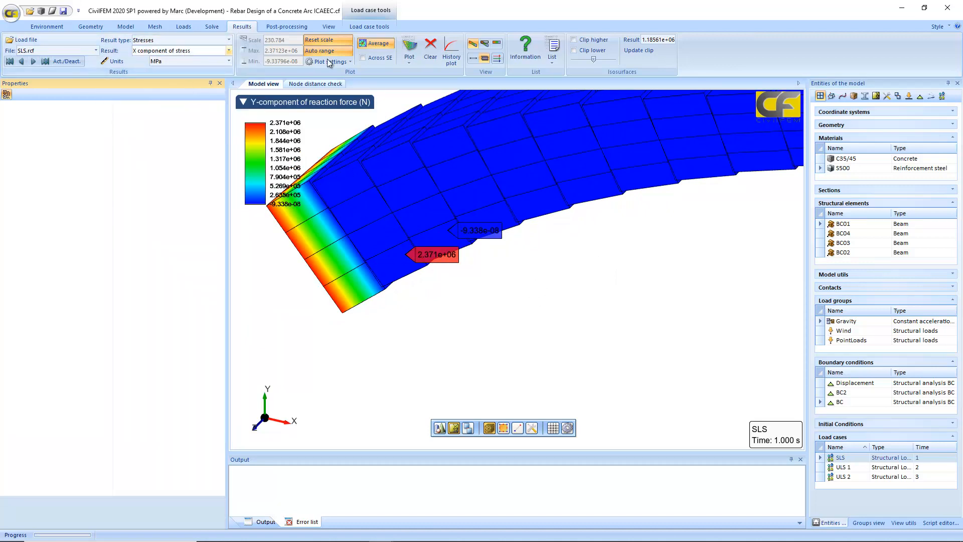
click(409, 48)
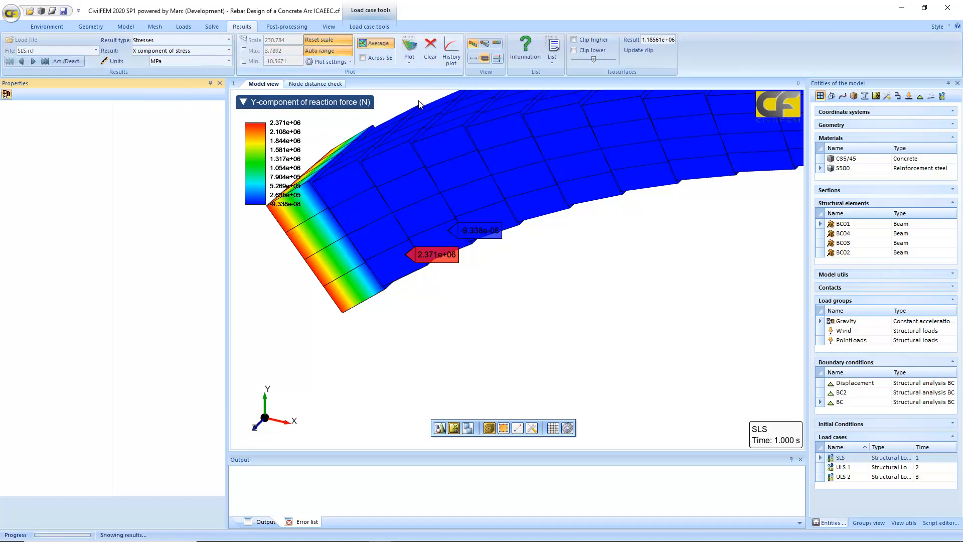
scroll(536, 314, down, 10)
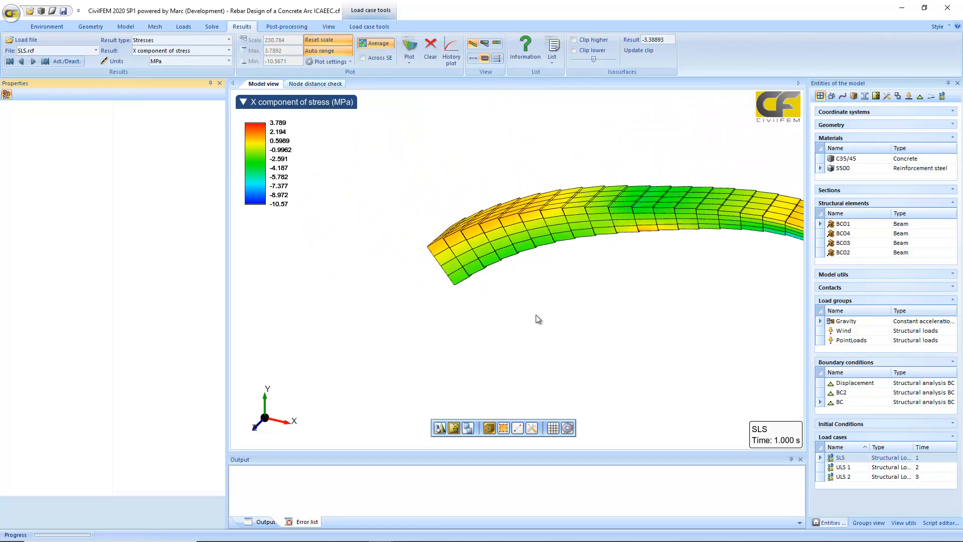
middle_click(535, 314)
middle_drag(531, 271, 522, 322)
scroll(524, 322, up, 5)
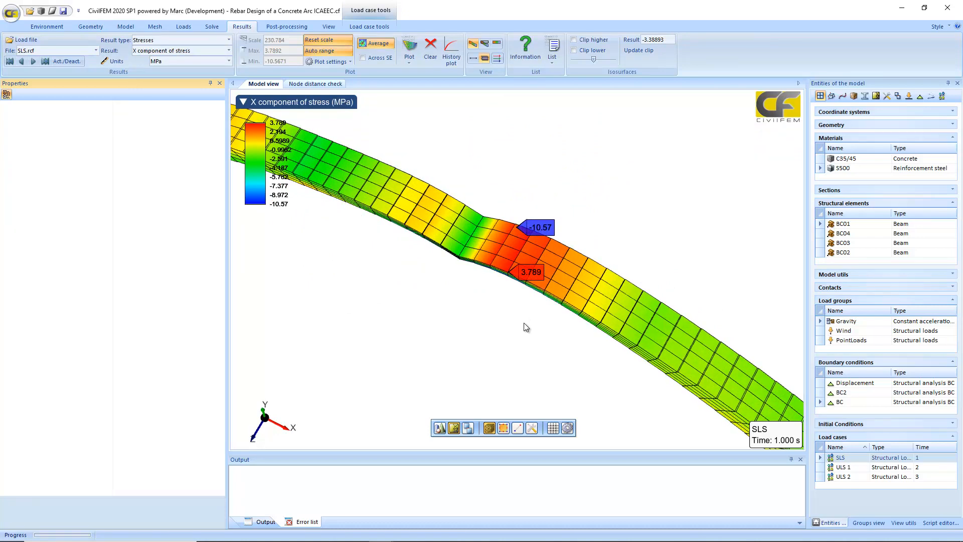
scroll(523, 323, down, 3)
Plot the Axial force from the Forces and moments results, using kip as the unit.
click(228, 50)
click(175, 45)
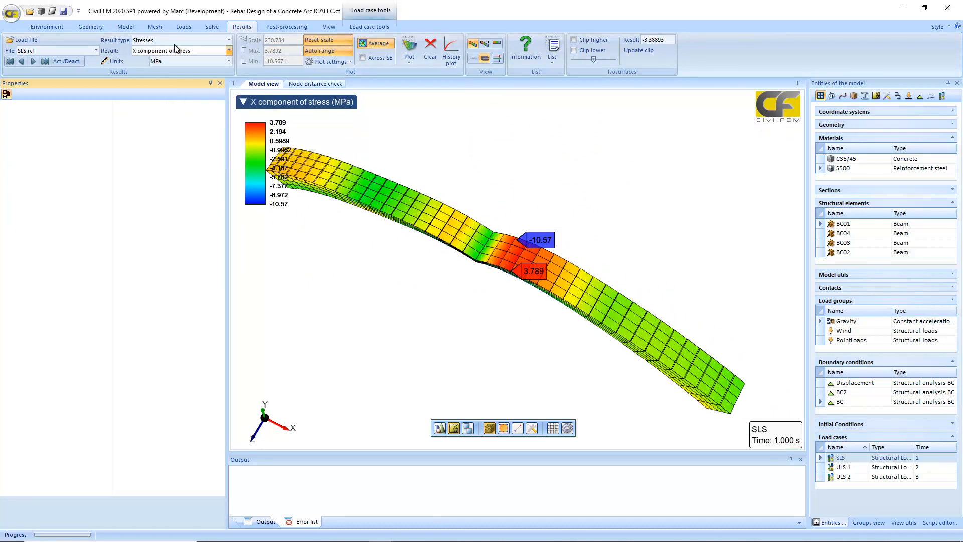
click(175, 44)
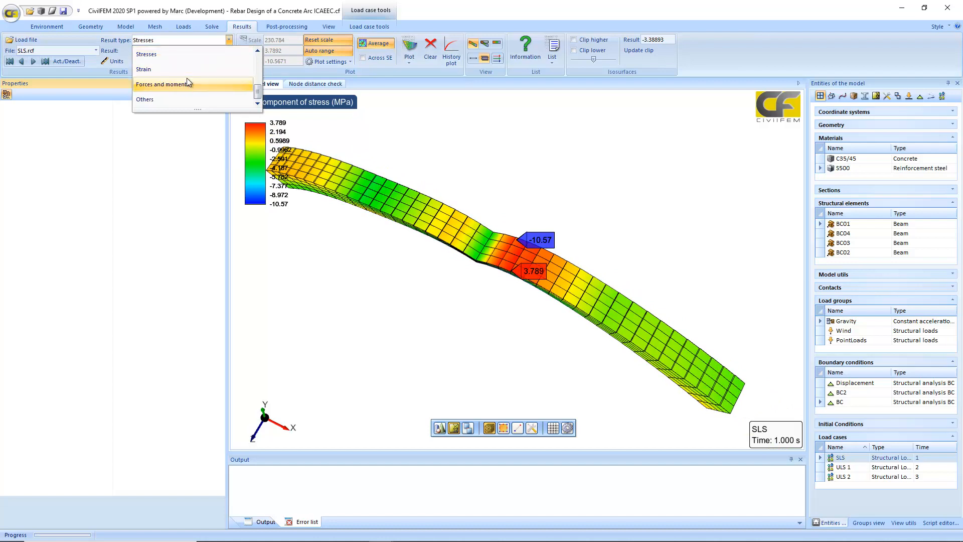
click(186, 81)
click(182, 61)
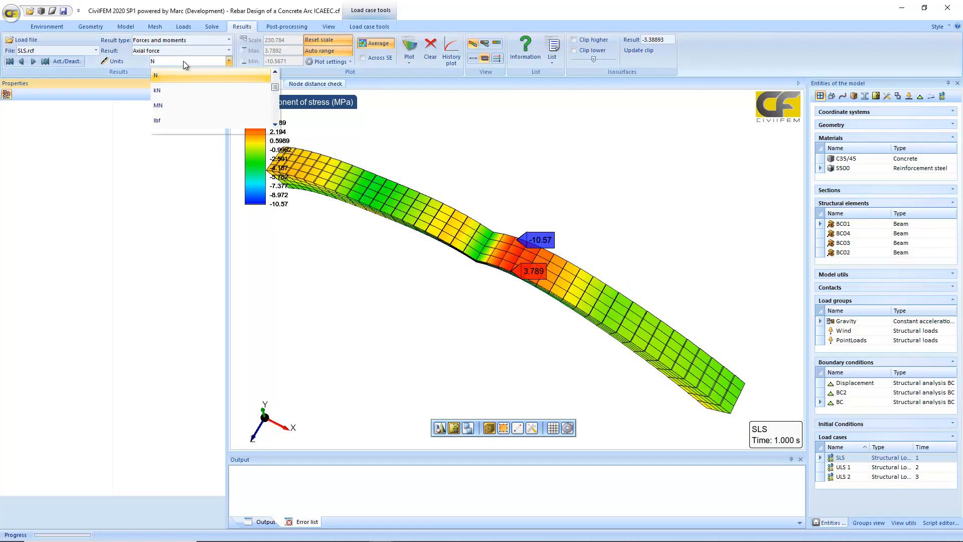
scroll(186, 95, down, 2)
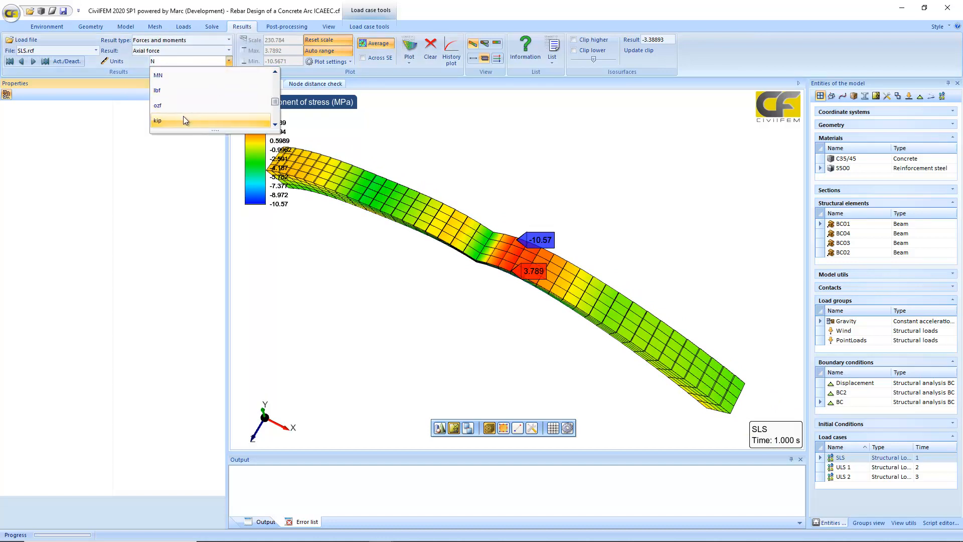
click(184, 119)
click(406, 51)
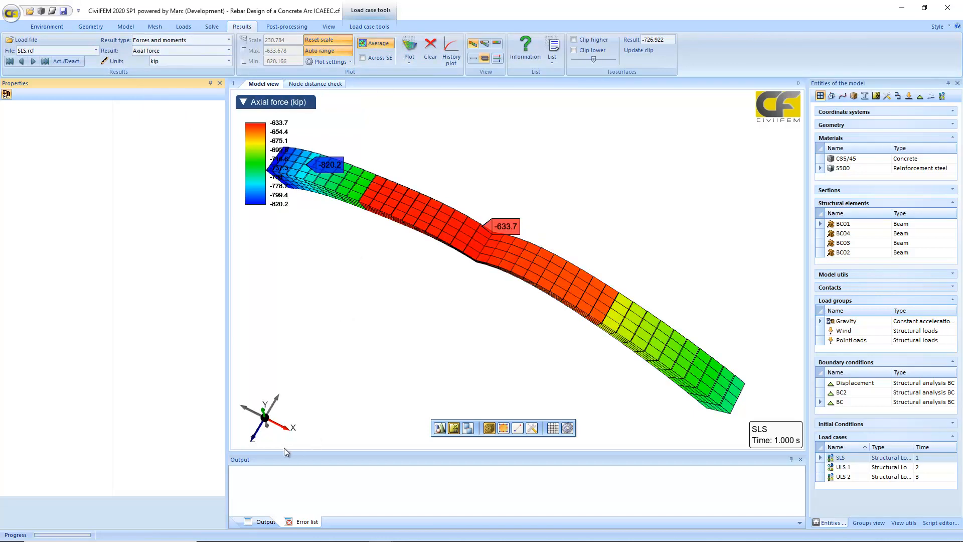
Set a front view and replot the Axial force as a flat beam diagram on the undeformed arch.
click(257, 435)
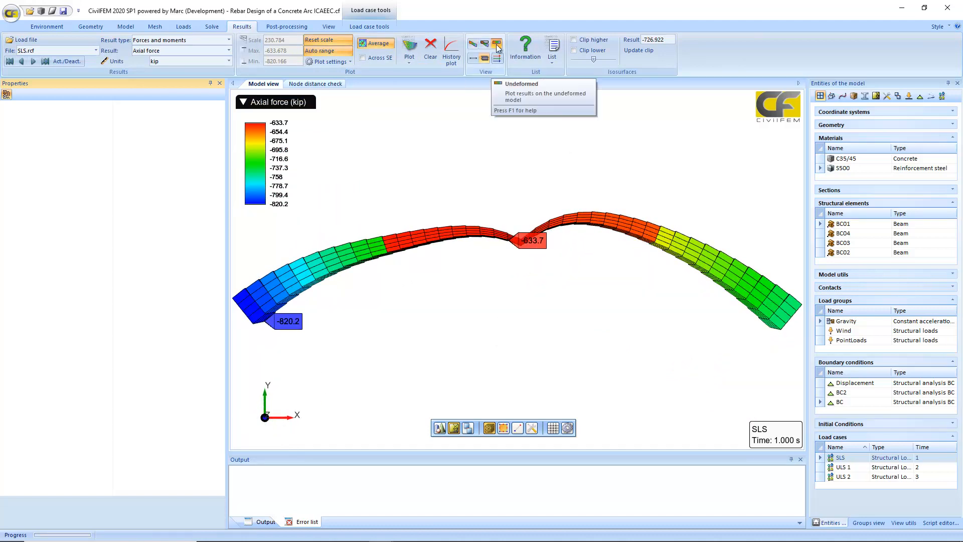
click(473, 58)
click(409, 47)
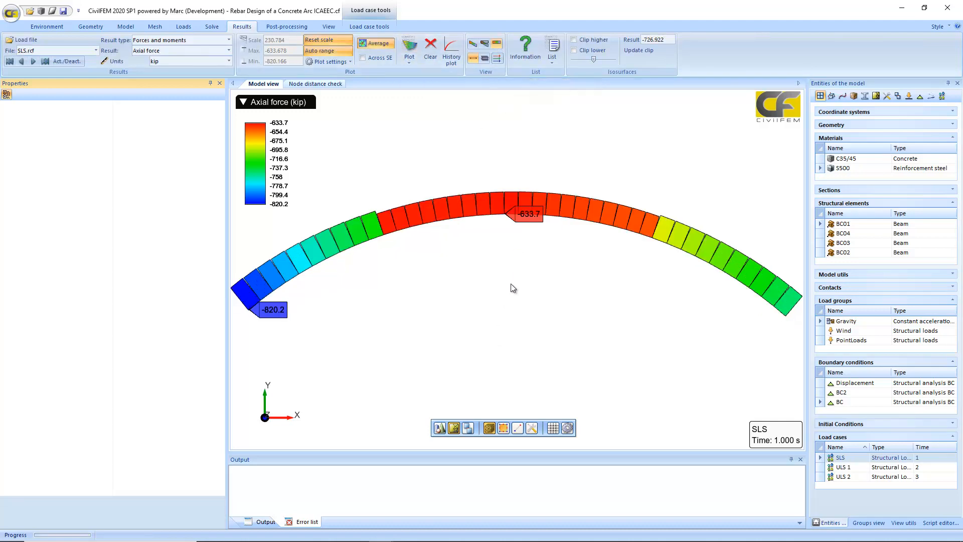
scroll(516, 266, down, 1)
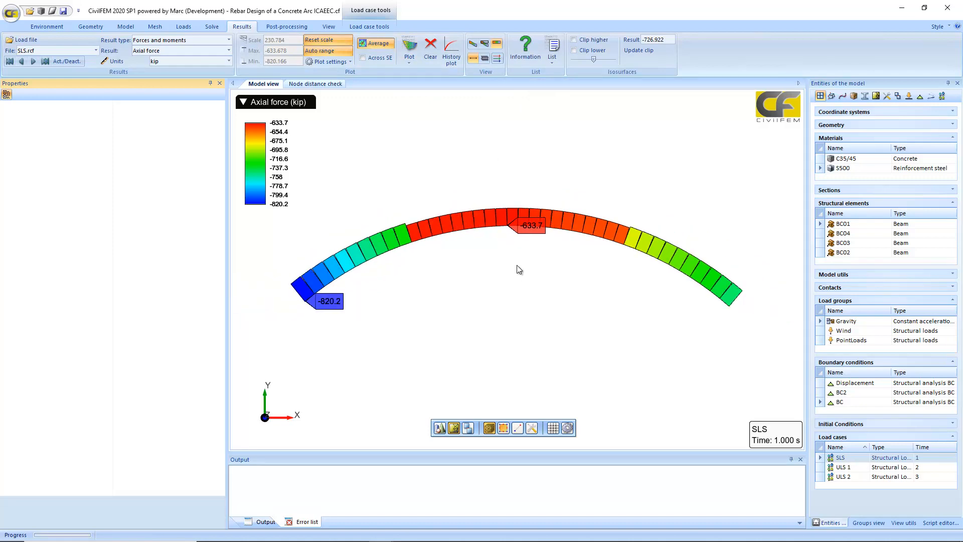
Plot the Transverse shear force in the local Y-direction as a diagram along the arch, and replot it.
click(229, 51)
click(209, 81)
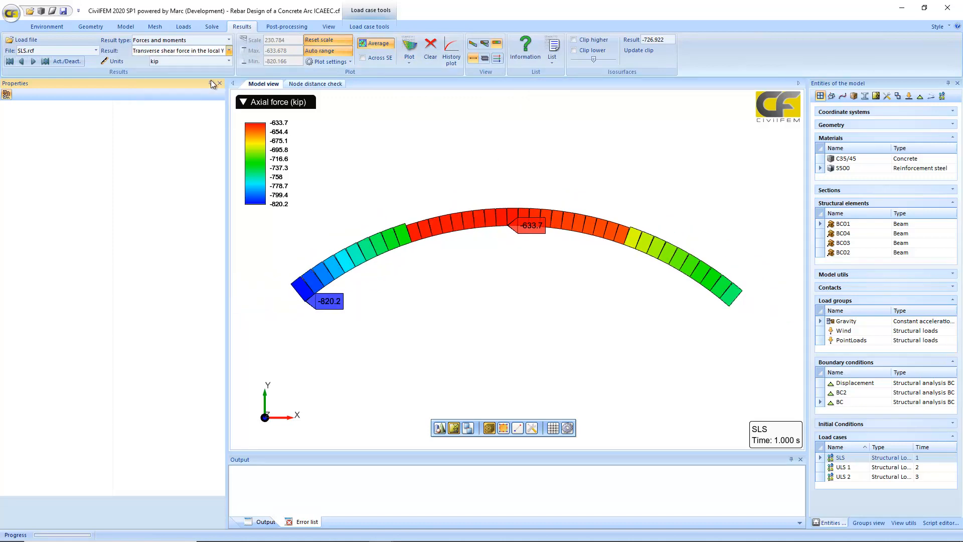
click(408, 48)
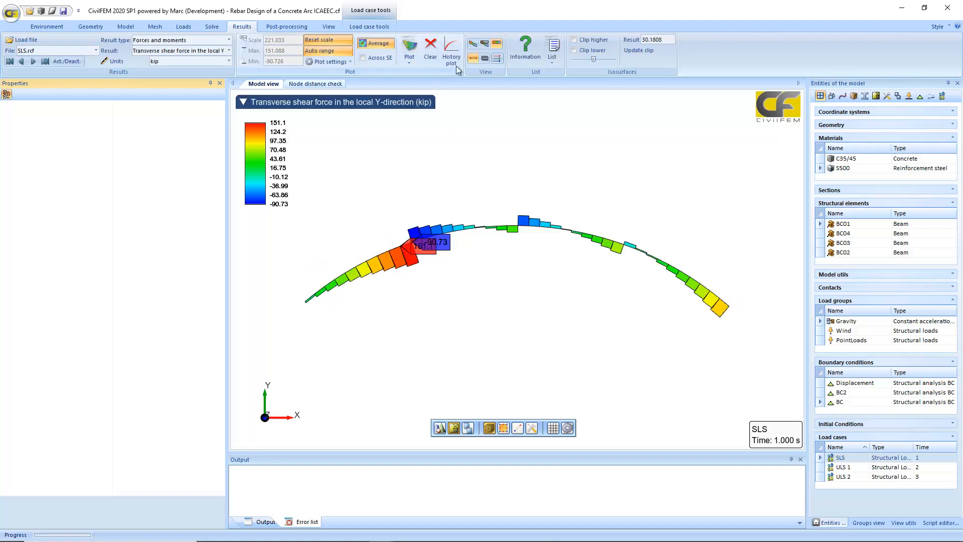
click(401, 48)
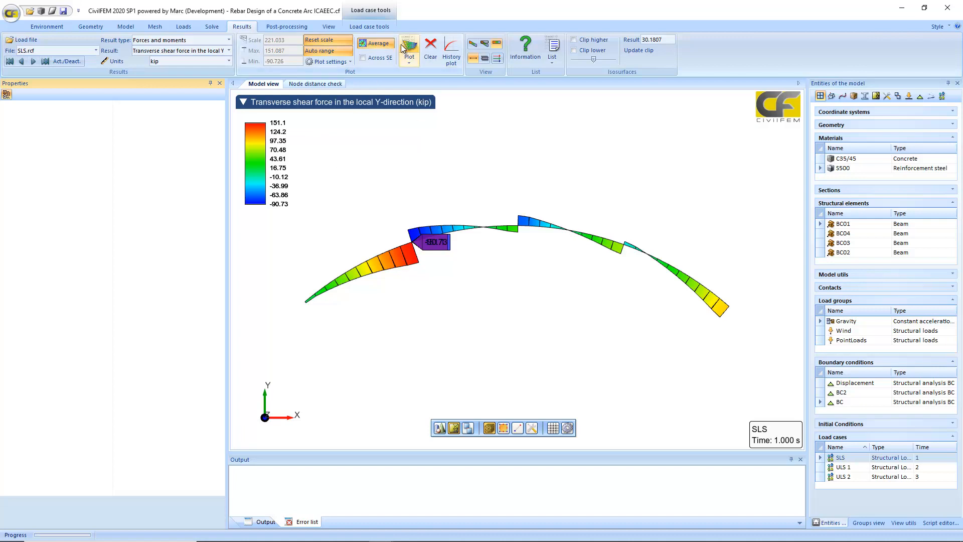
Plot the Bending moment about the local Z-axis in kN·m with the maximum and minimum value labels turned off.
scroll(482, 224, up, 3)
click(229, 51)
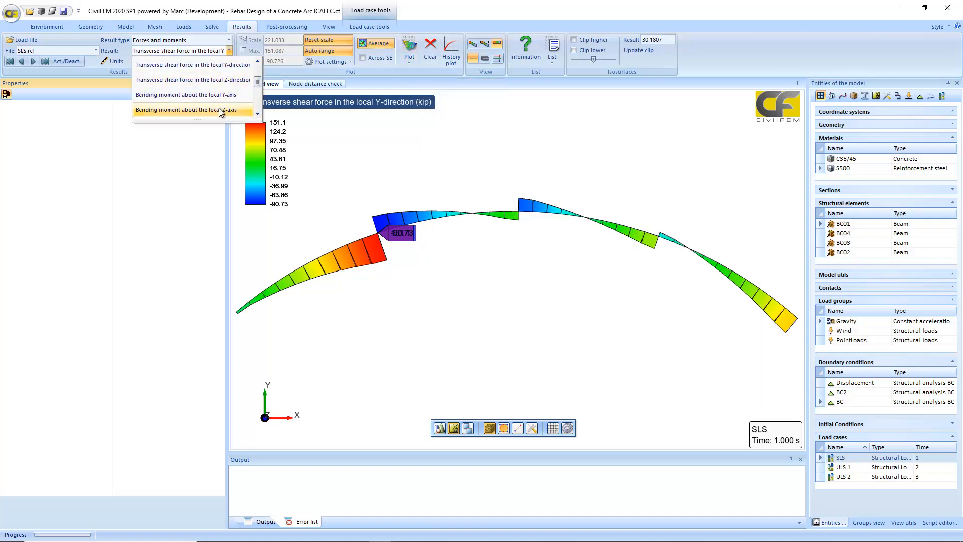
click(221, 110)
click(228, 61)
click(201, 90)
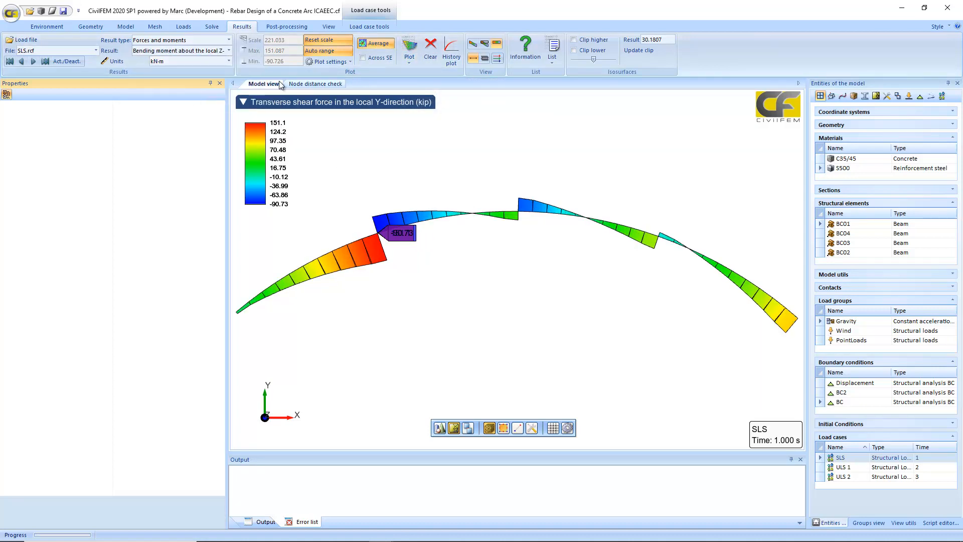
click(409, 50)
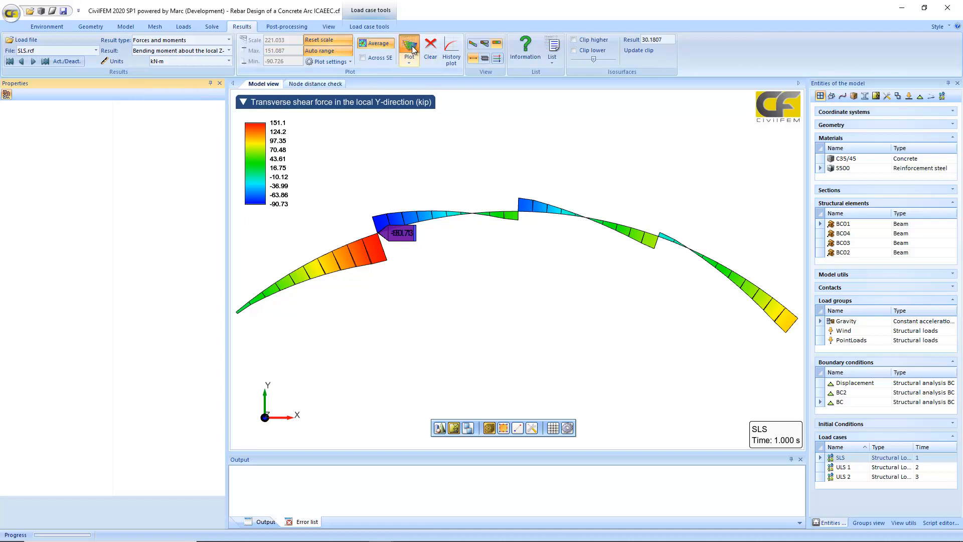
click(350, 61)
click(338, 158)
click(343, 169)
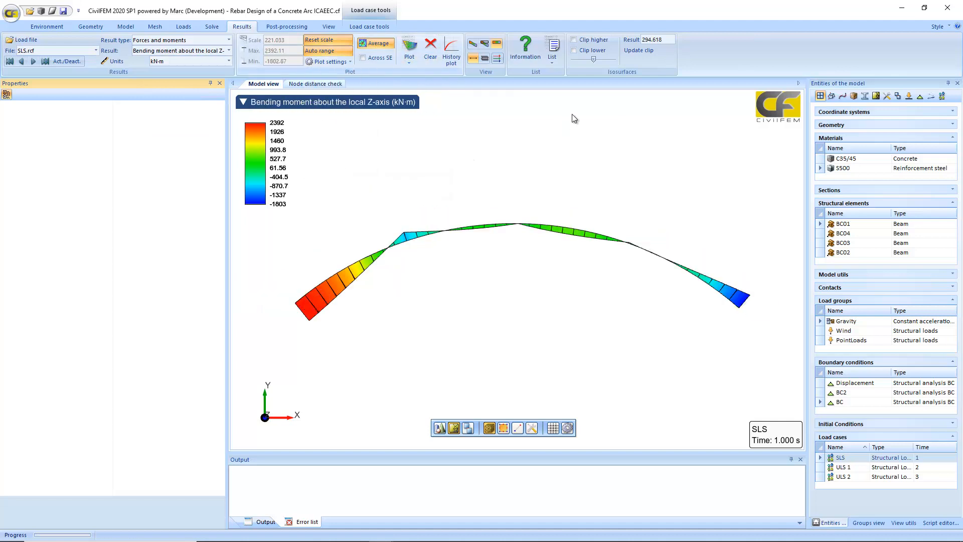
Try clipping the bending moment diagram below and above a chosen result value, and remove the clipping.
click(576, 51)
mouse_move(594, 59)
mouse_down()
mouse_move(583, 58)
mouse_move(619, 59)
mouse_move(577, 60)
mouse_move(593, 59)
mouse_up()
click(587, 41)
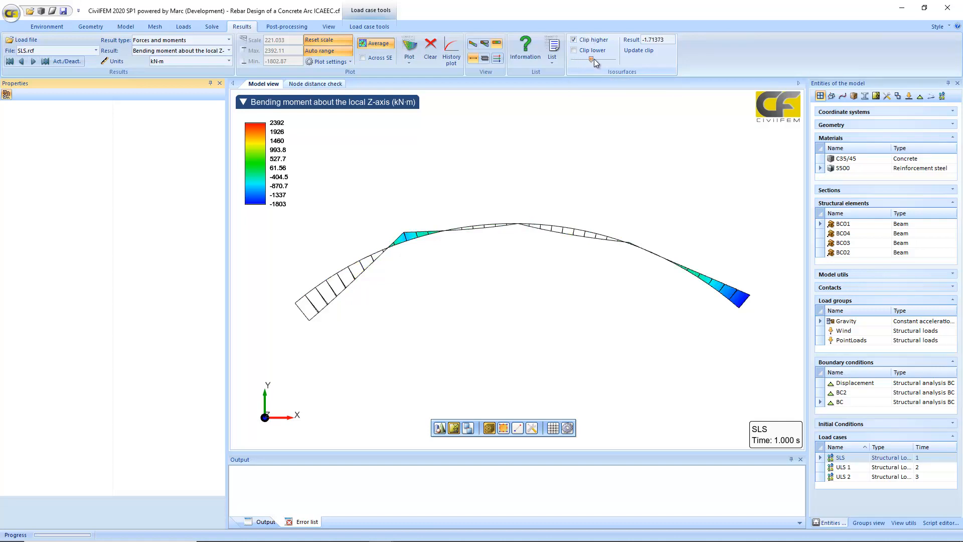
click(574, 40)
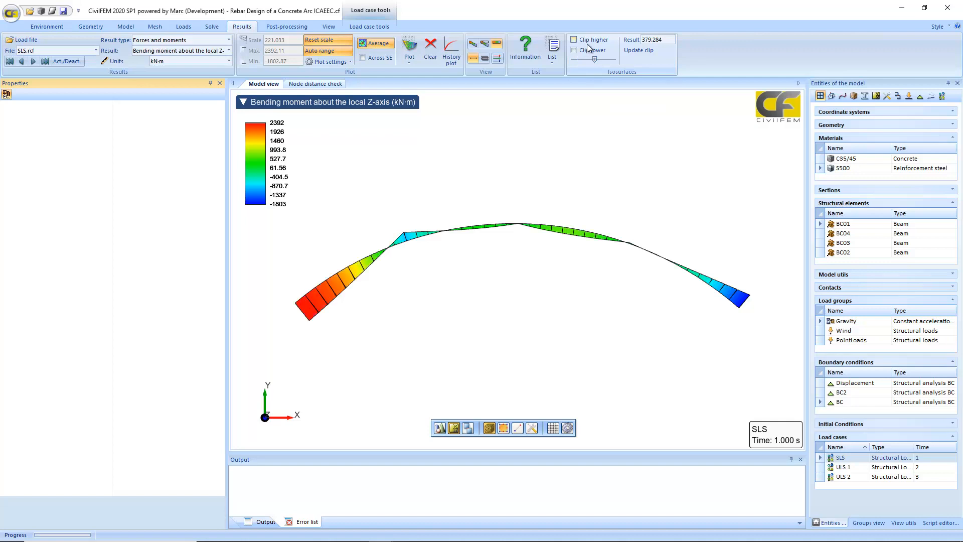
Display the results information table with the time, masses and file of each load case.
click(520, 53)
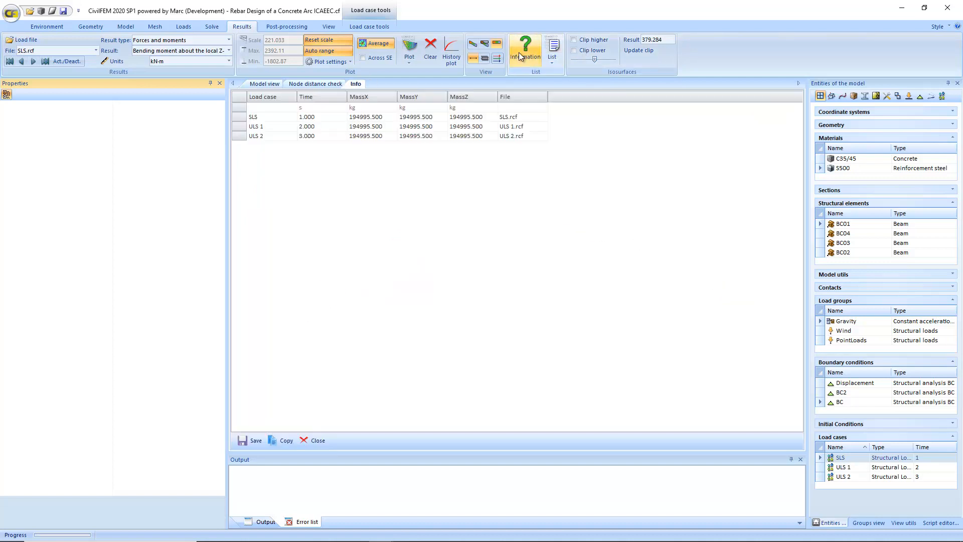
click(521, 52)
Start defining user combinations in post-processing and load the results files SLS.rcf, ULS 1.rcf and ULS 2.rcf.
click(294, 26)
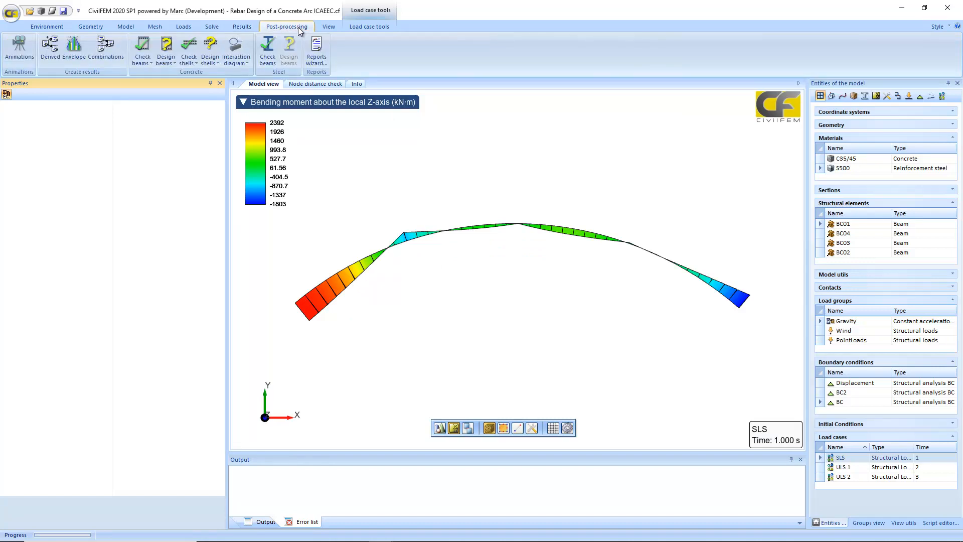
click(117, 46)
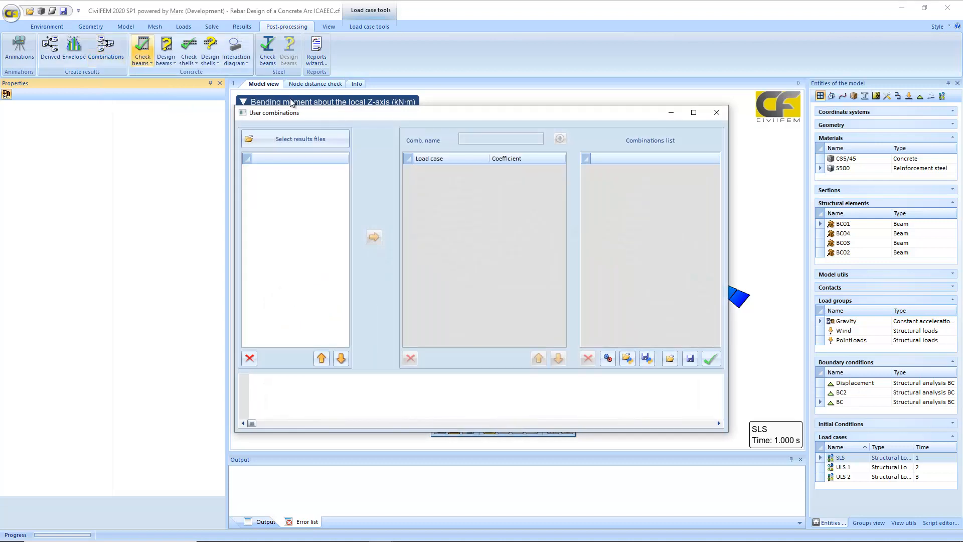
click(311, 143)
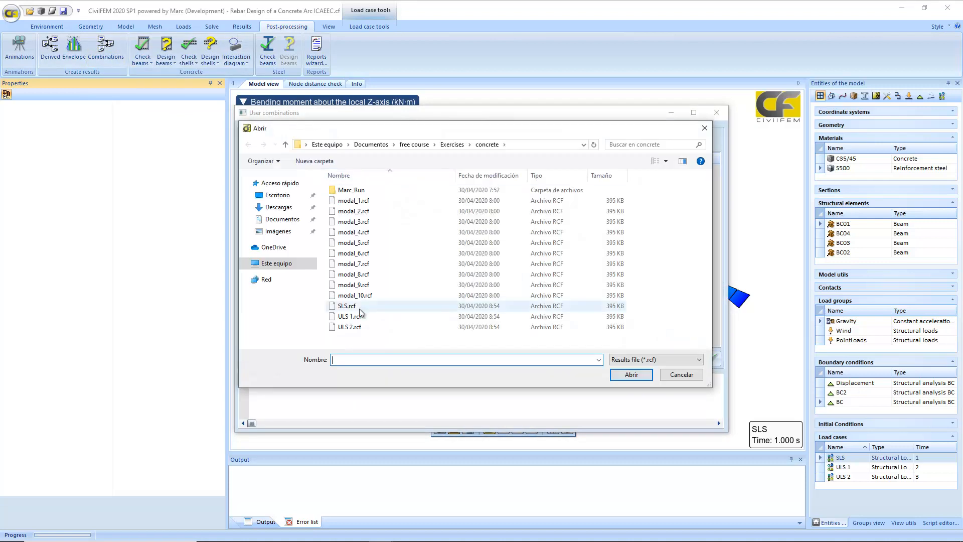
click(351, 306)
shift+click(350, 326)
click(630, 375)
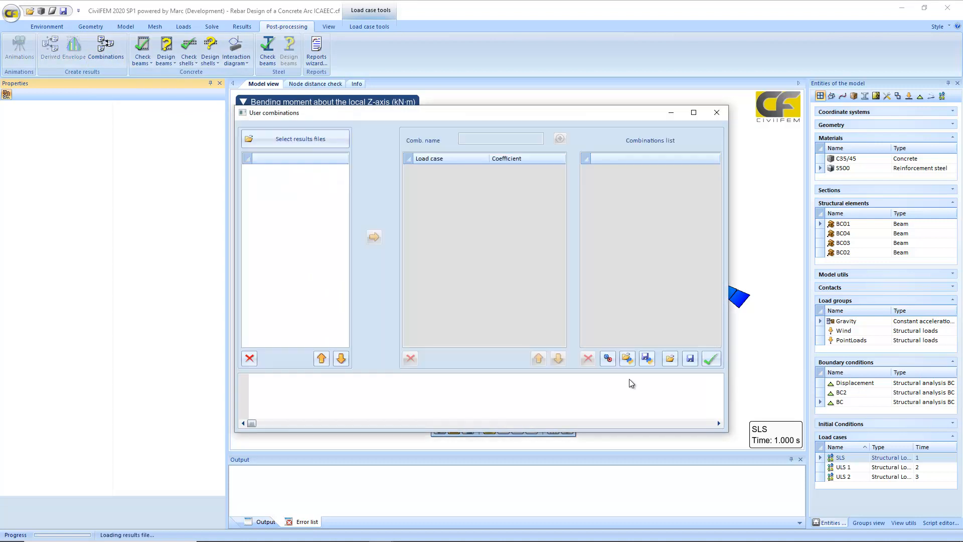
Create a user combination named comb1 and add the load cases SLS, ULS 1 and ULS 2 to it.
click(283, 171)
click(473, 140)
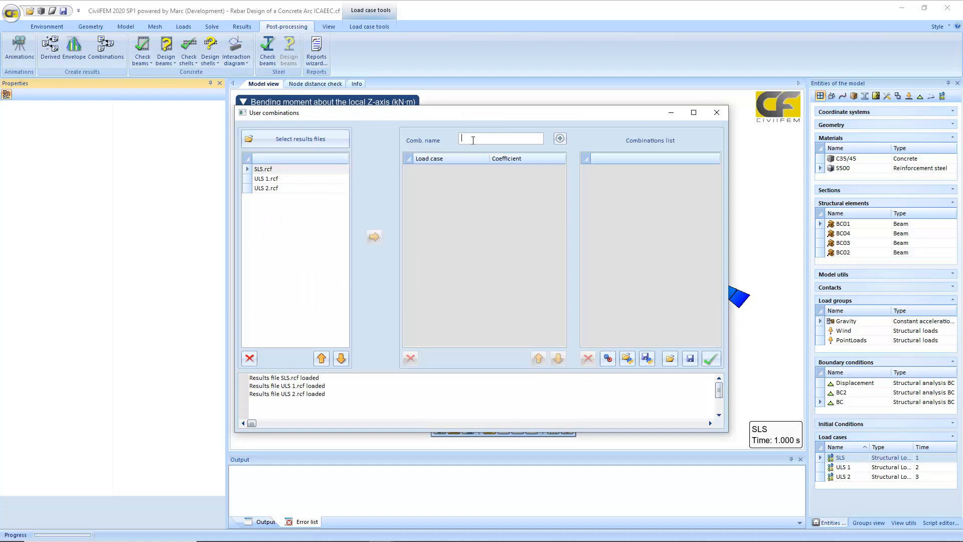
text(comb1)
click(559, 138)
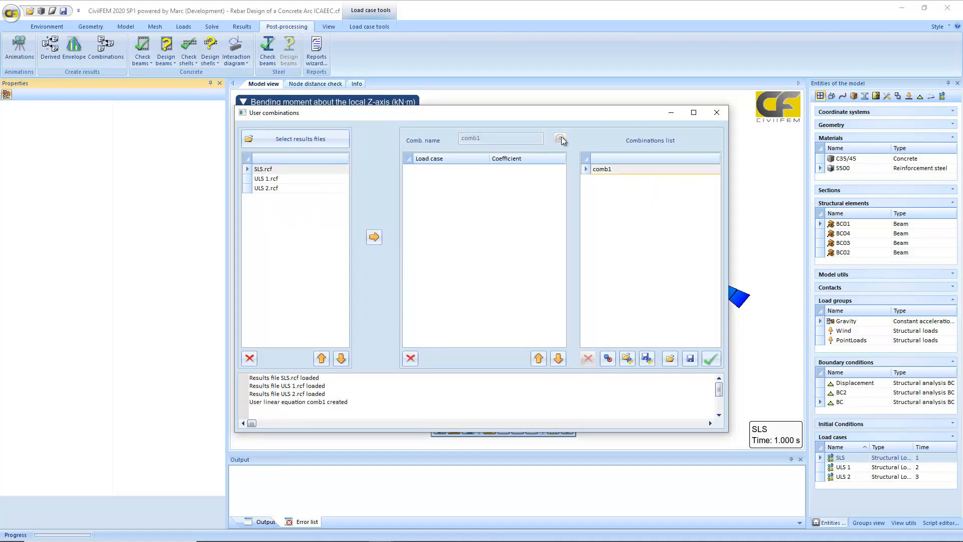
click(293, 169)
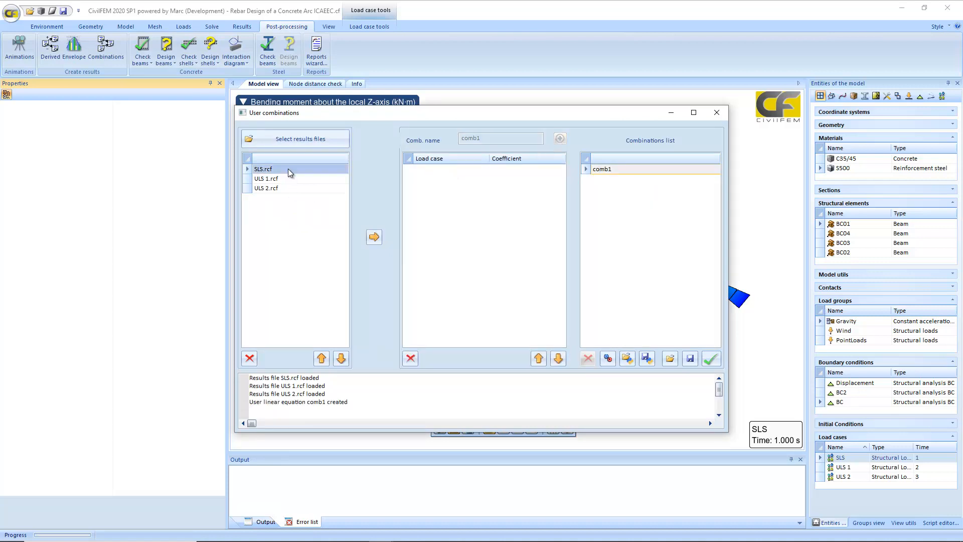
shift+click(293, 188)
click(374, 236)
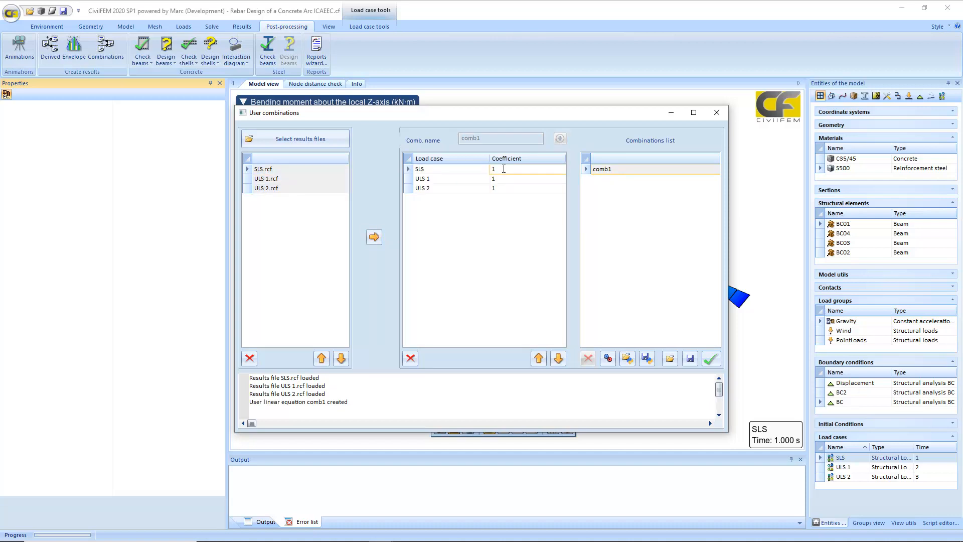
Set the coefficients of comb1 to 1.35 for SLS and 0.95 for ULS 1, and generate it in the concrete folder.
click(514, 179)
click(710, 359)
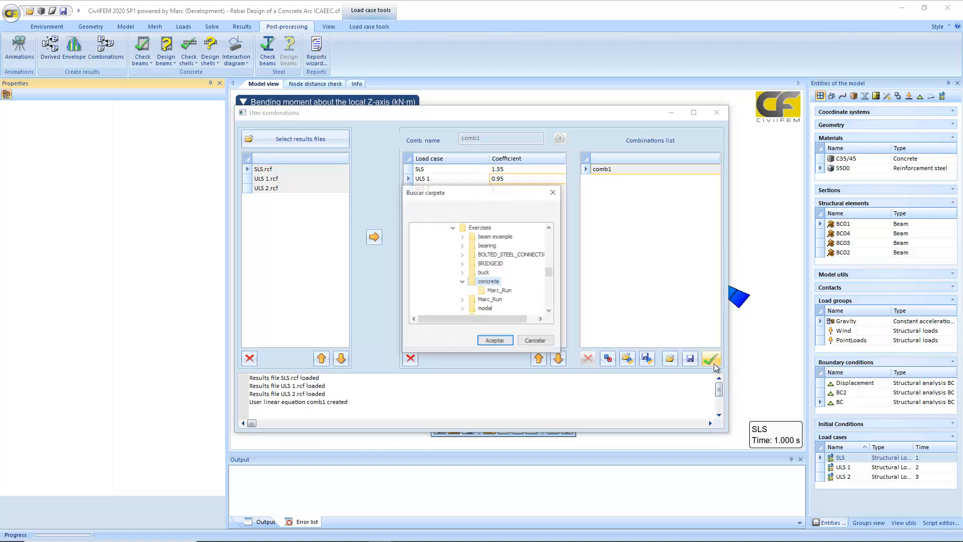
click(496, 339)
click(715, 114)
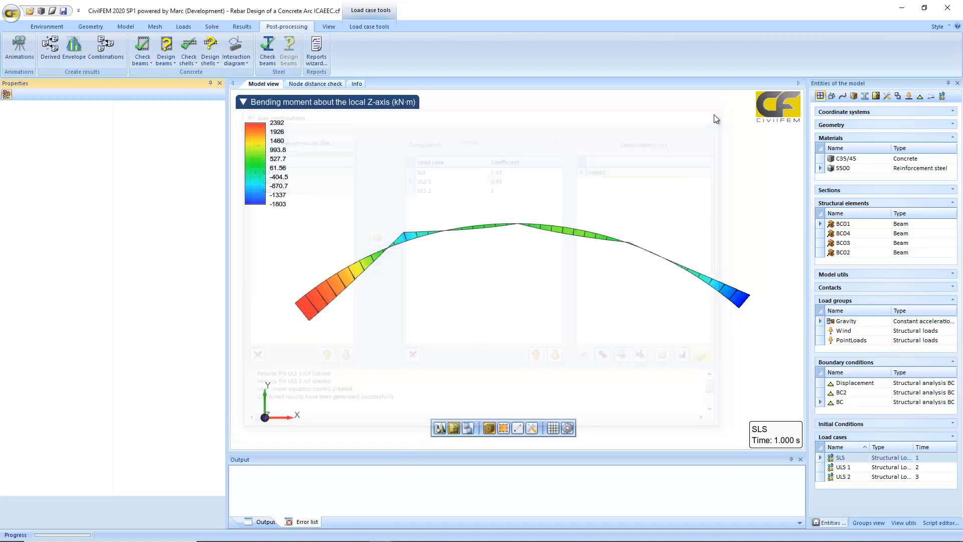
Load the results file comb1.rcf to view the combination's bending moment diagram.
click(242, 27)
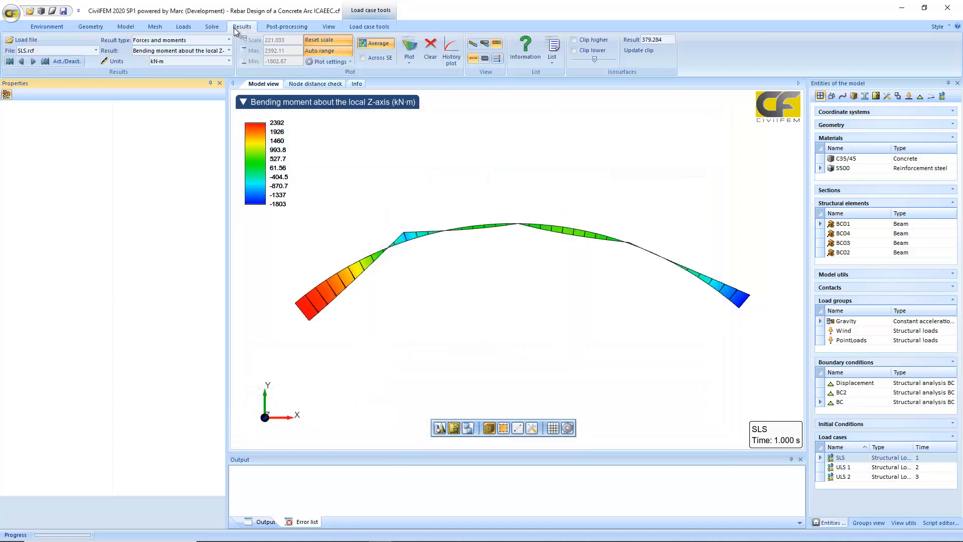
click(96, 51)
click(32, 109)
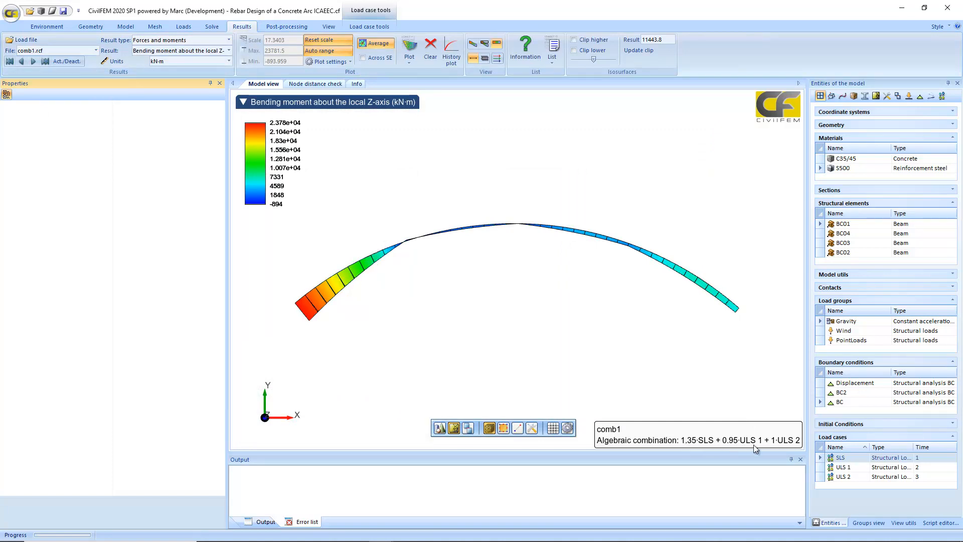
Start an envelope definition and load the results files ULS 1.rcf and ULS 2.rcf.
click(271, 27)
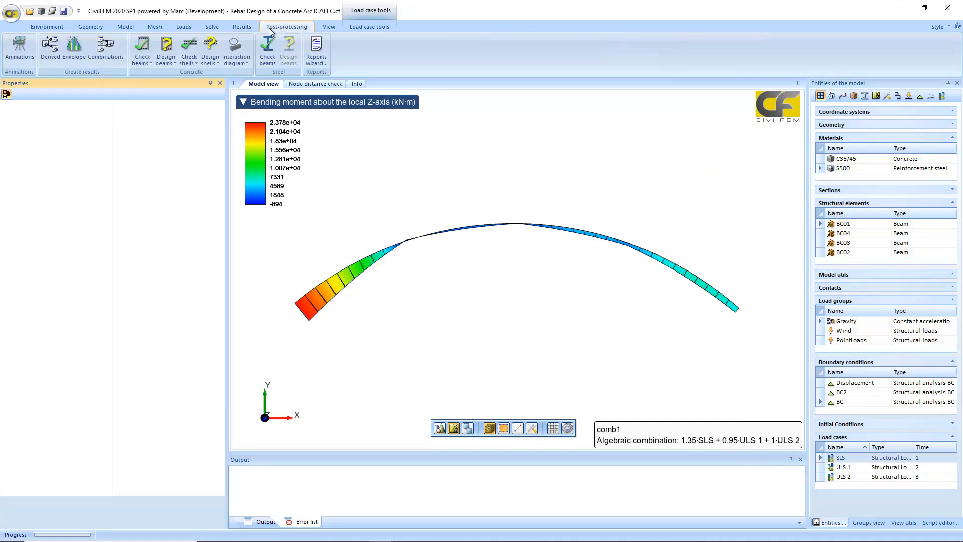
click(74, 56)
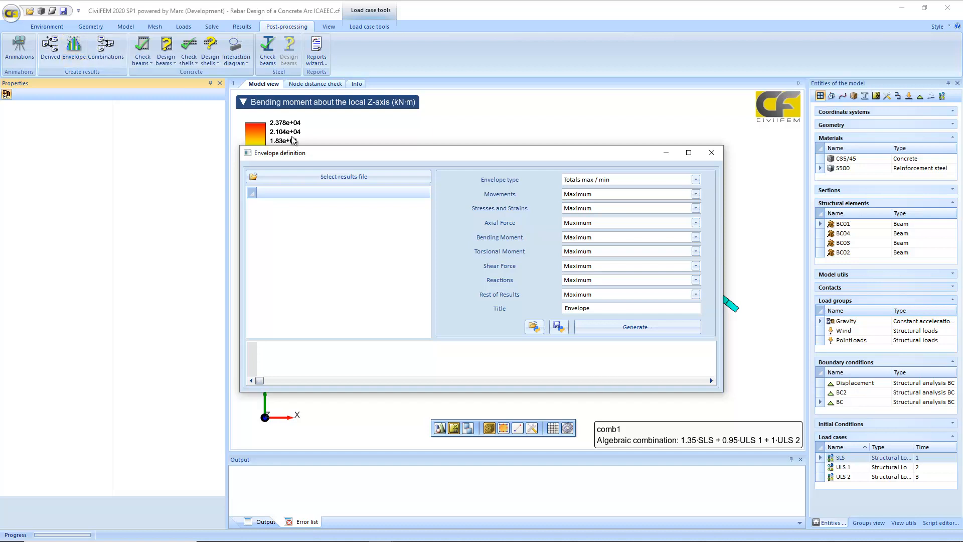
click(344, 176)
shift+click(377, 377)
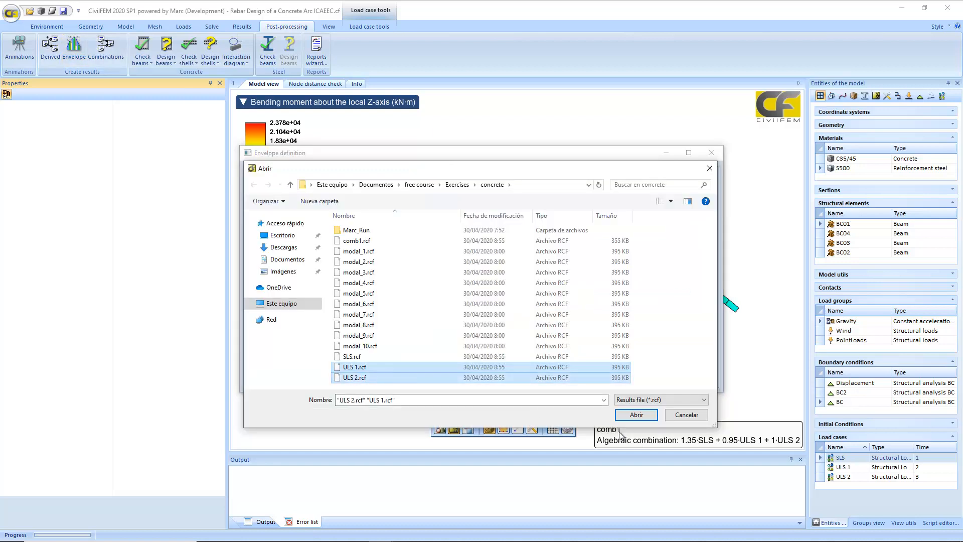
click(636, 414)
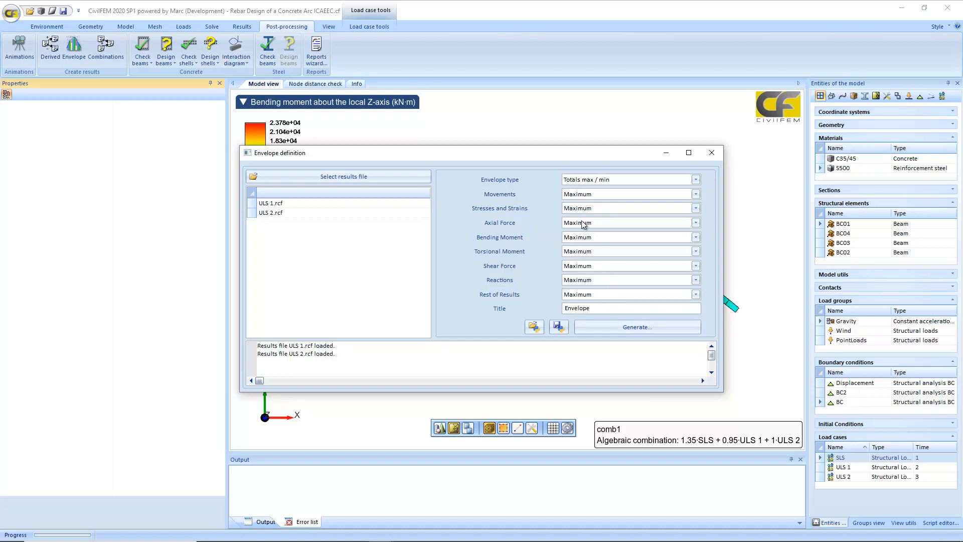
Set the envelope's Movements to Maximum absolute value, title it Envelope1 and generate it in the concrete folder.
click(588, 194)
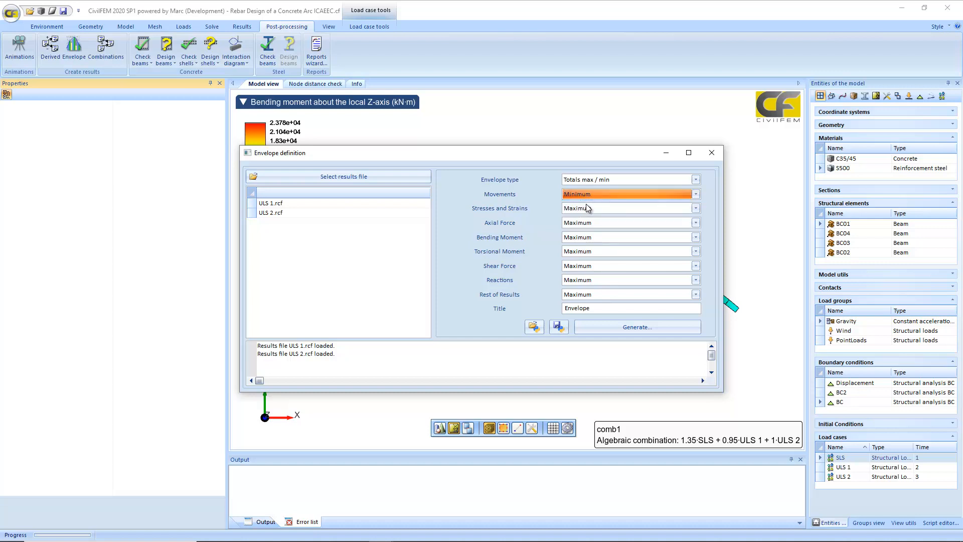
click(592, 219)
click(601, 308)
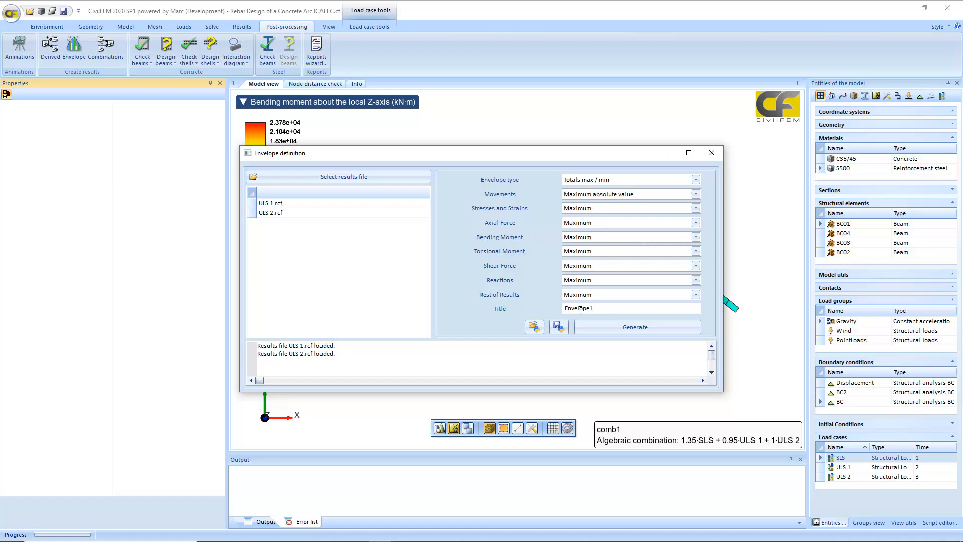
text(1)
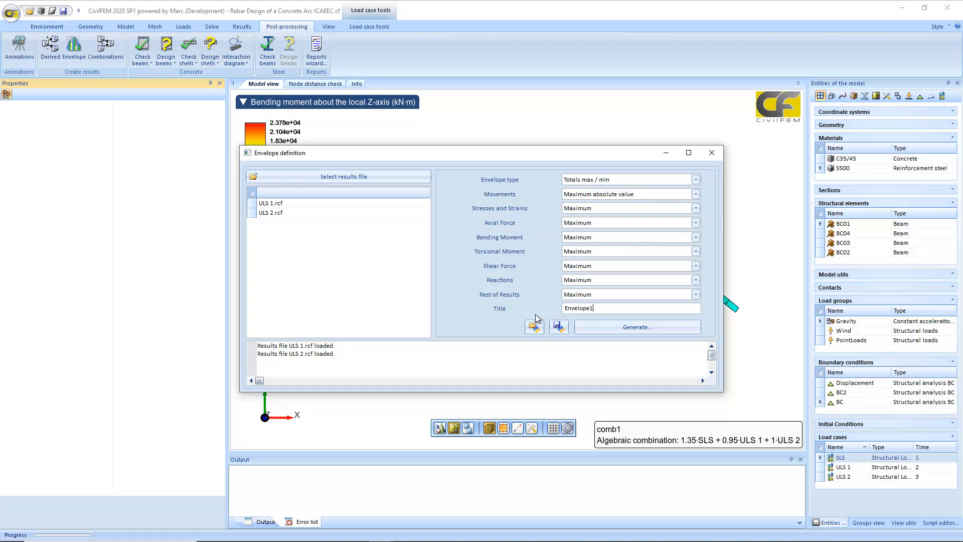
click(608, 323)
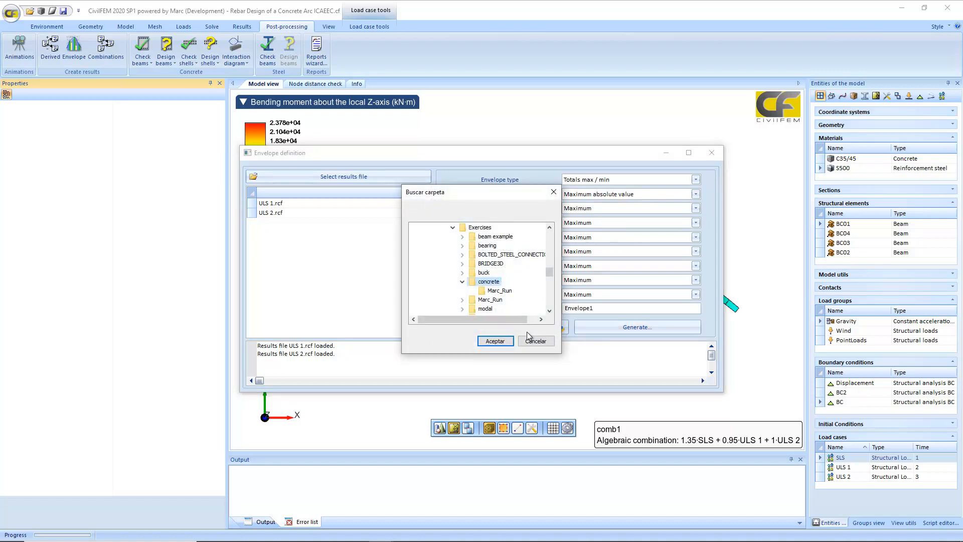
click(495, 341)
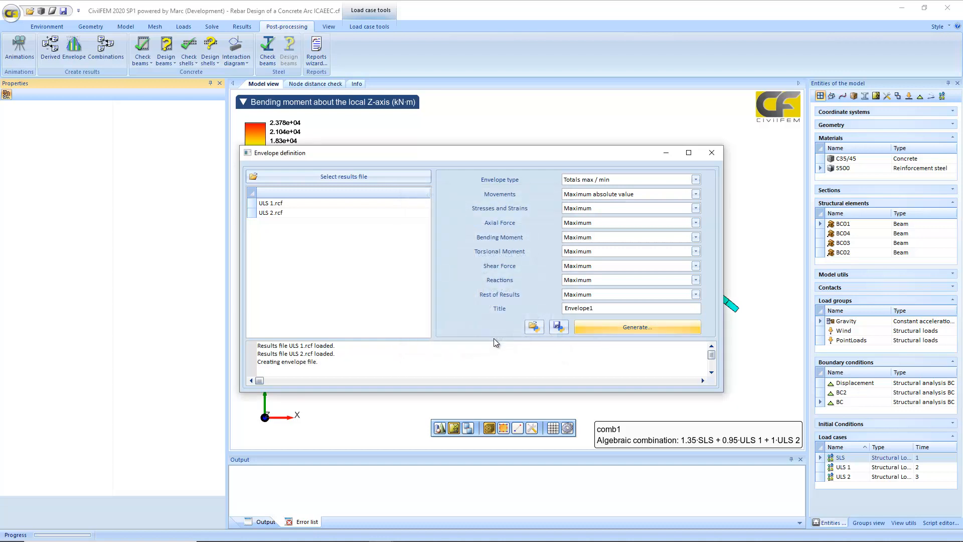
Load the results file Envelope1.rcf and plot its Total displacement.
click(96, 50)
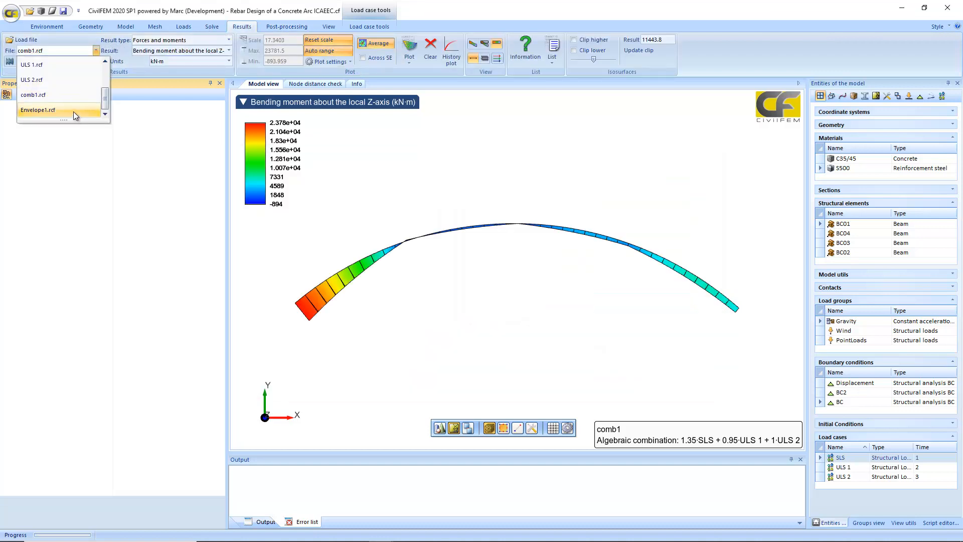
click(73, 112)
click(186, 52)
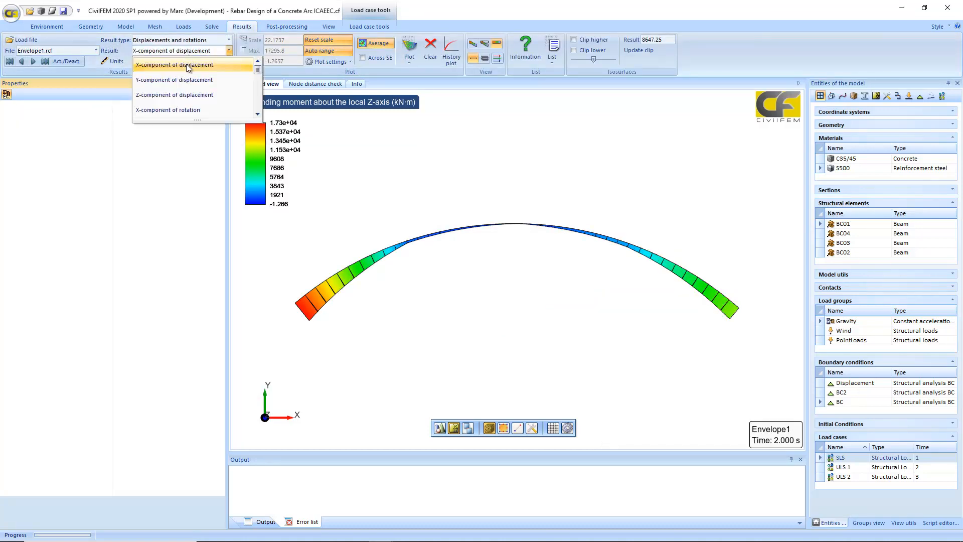
scroll(186, 65, down, 3)
click(189, 109)
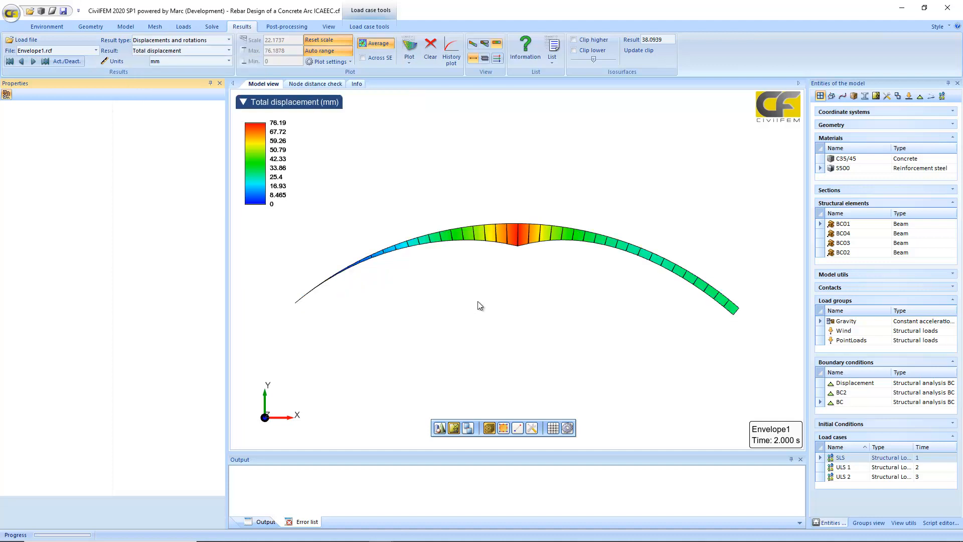
Display the properties of load cases ULS 1 and ULS 2 to check their loads and factors.
click(849, 467)
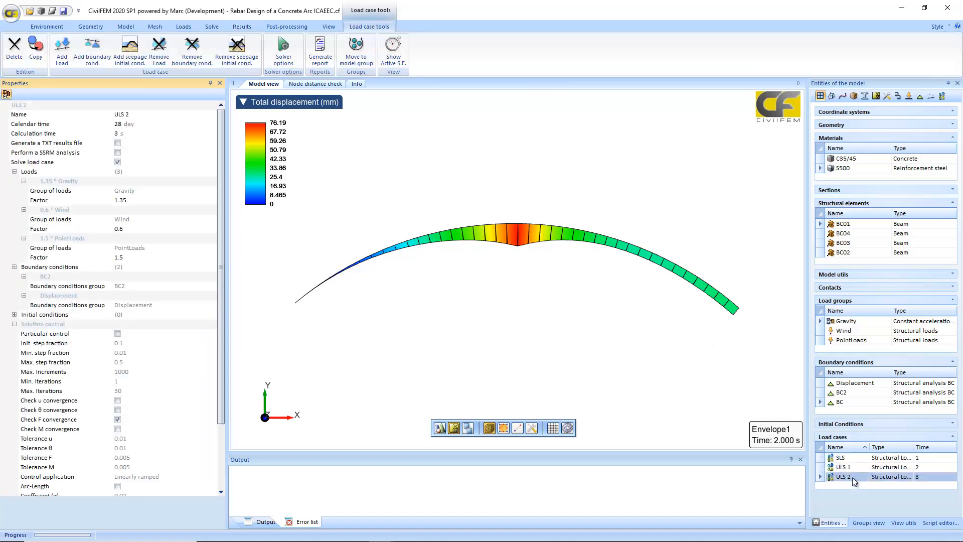
click(852, 477)
Start defining derived results in post-processing and select the results files ULS 1.rcf and ULS 2.rcf.
click(286, 28)
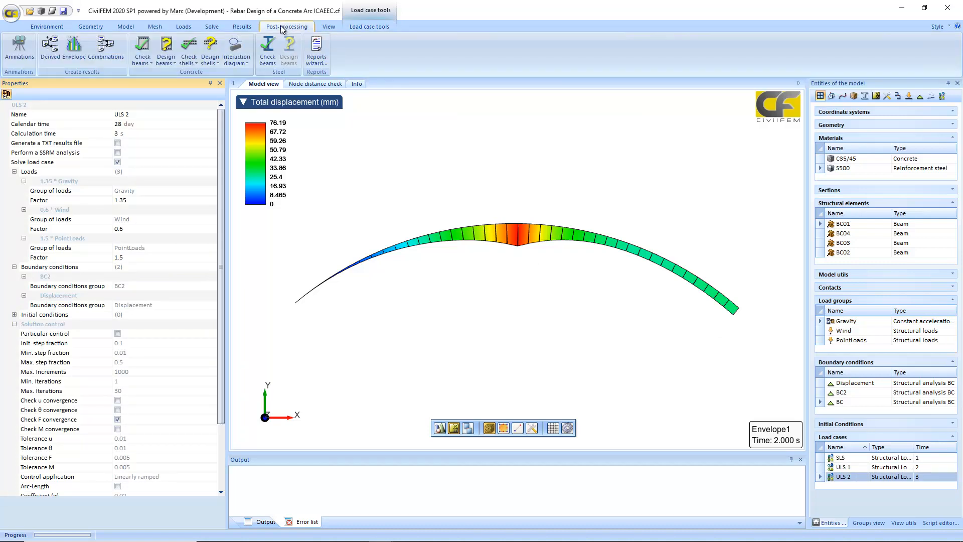
click(52, 59)
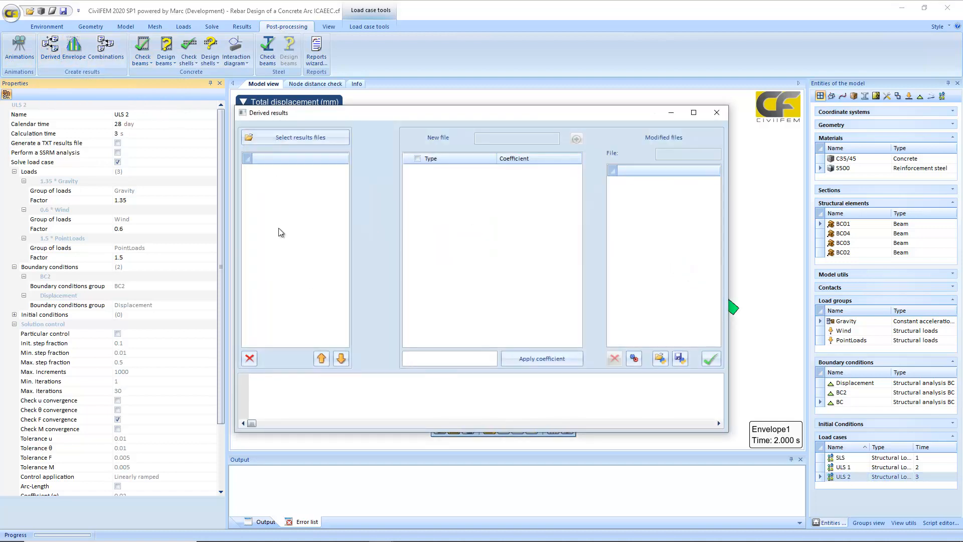
click(289, 142)
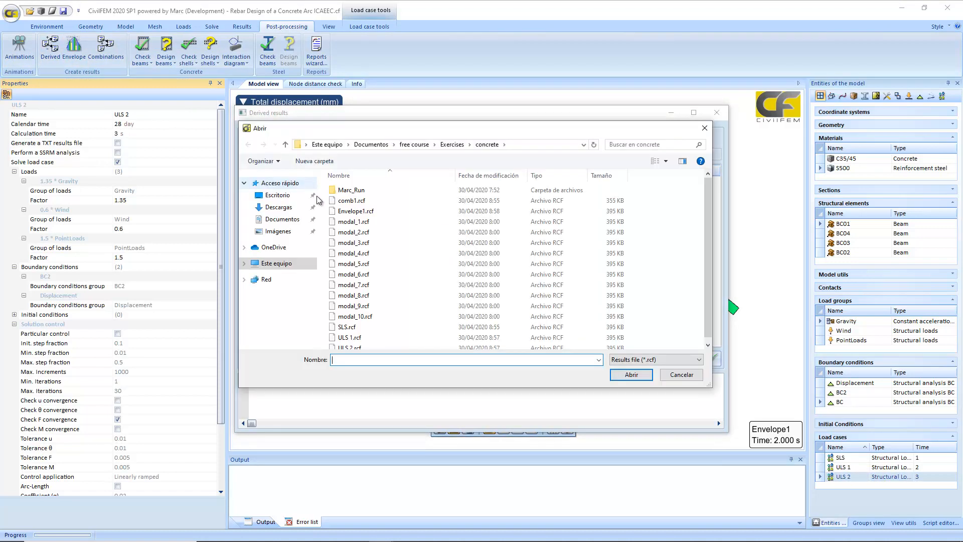
click(349, 333)
ctrl+click(350, 343)
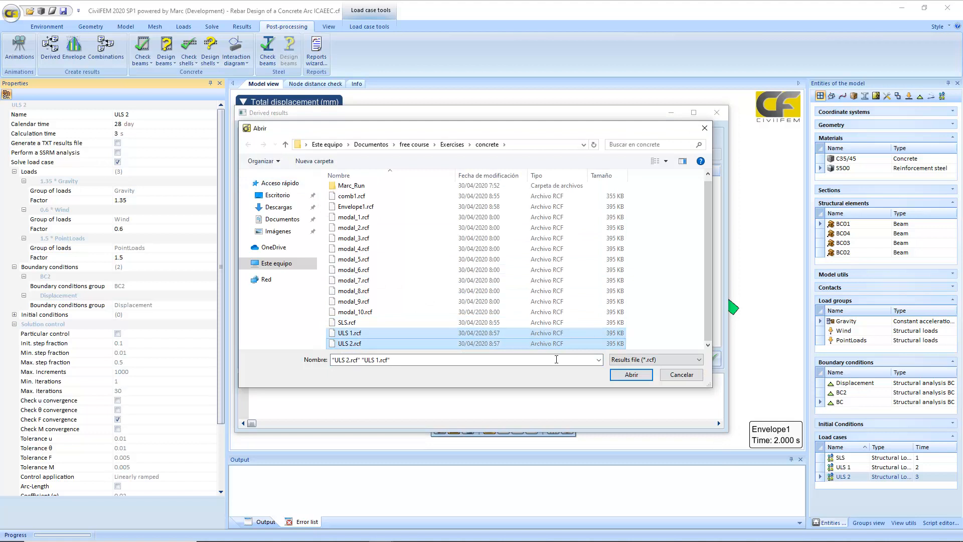
click(631, 374)
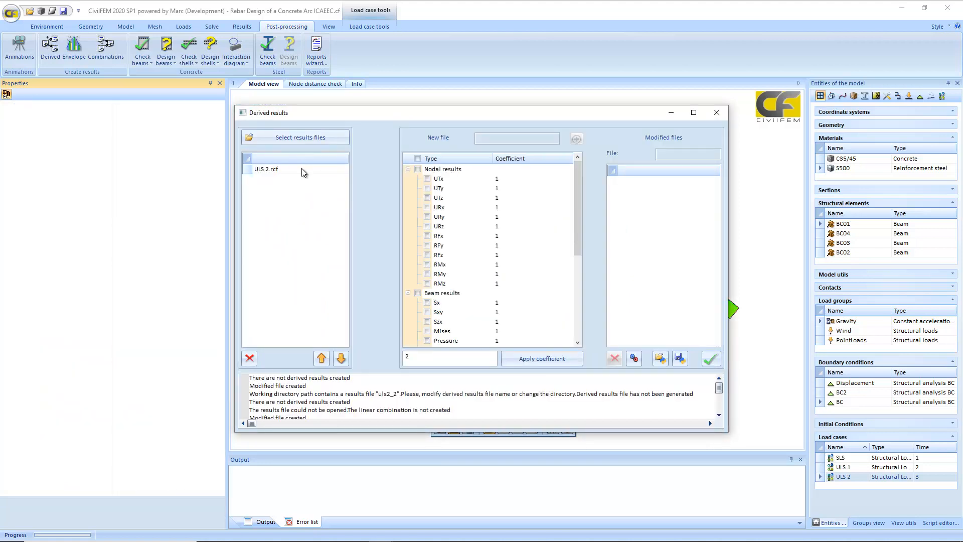
Name the new file derived from ULS 2.rcf uls2_2 and apply a coefficient of 2 to the beam result Mz.
click(326, 171)
click(504, 138)
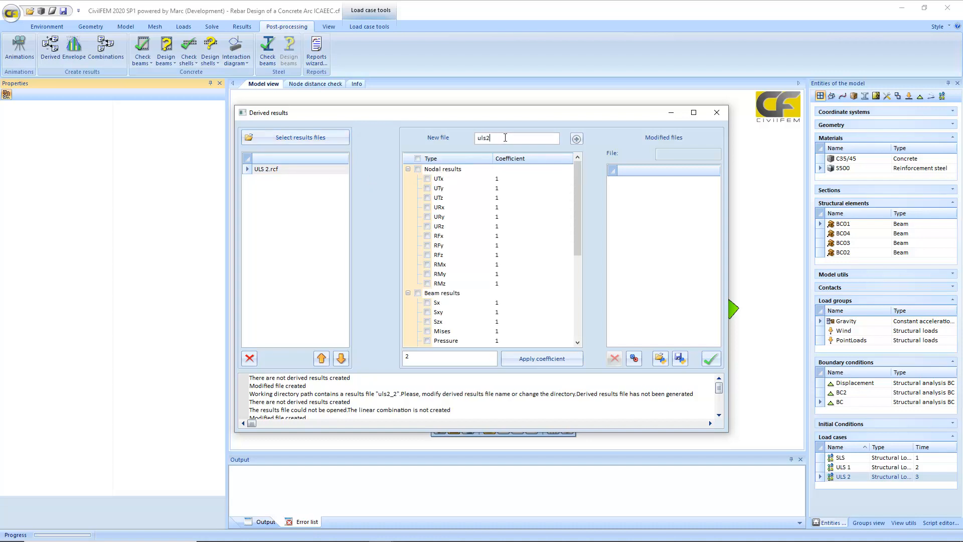
text(_2)
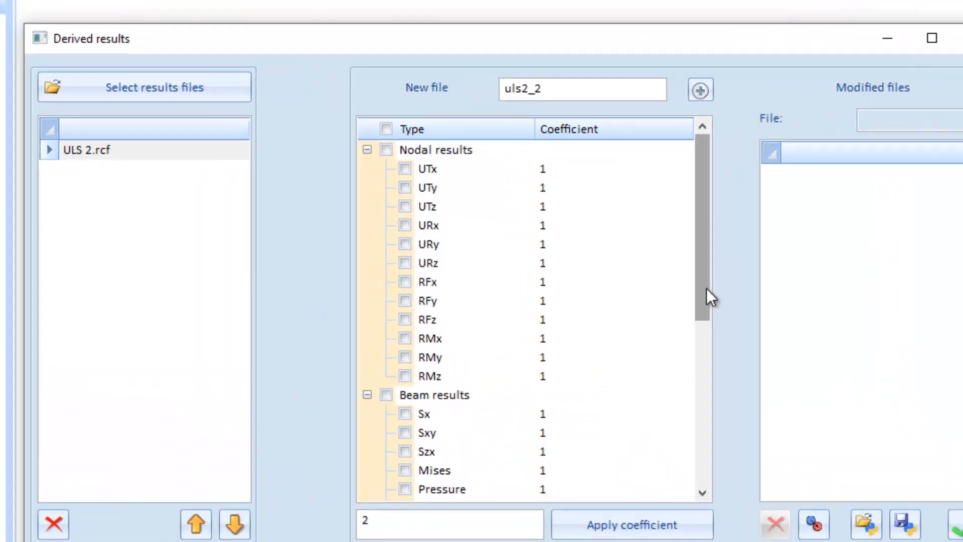
drag(706, 289, 711, 399)
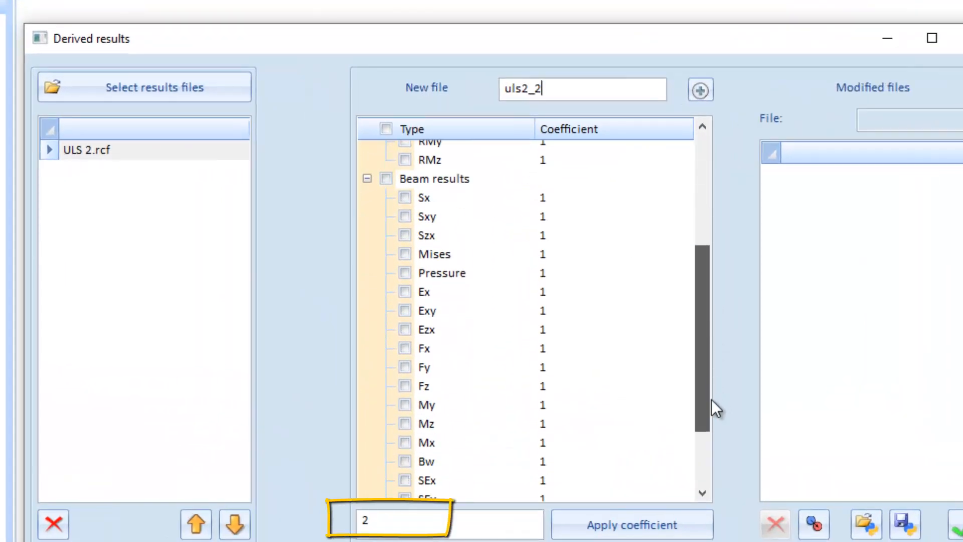
click(405, 424)
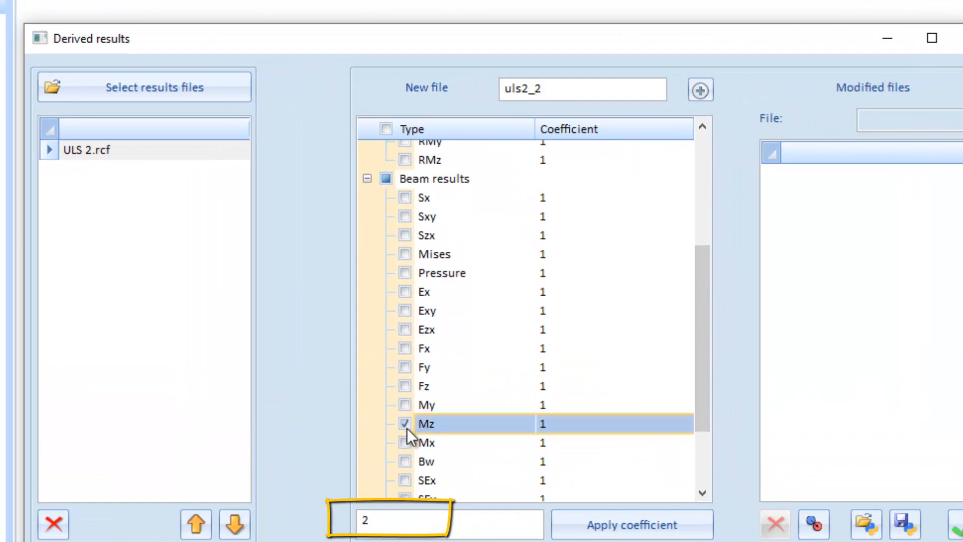
click(627, 526)
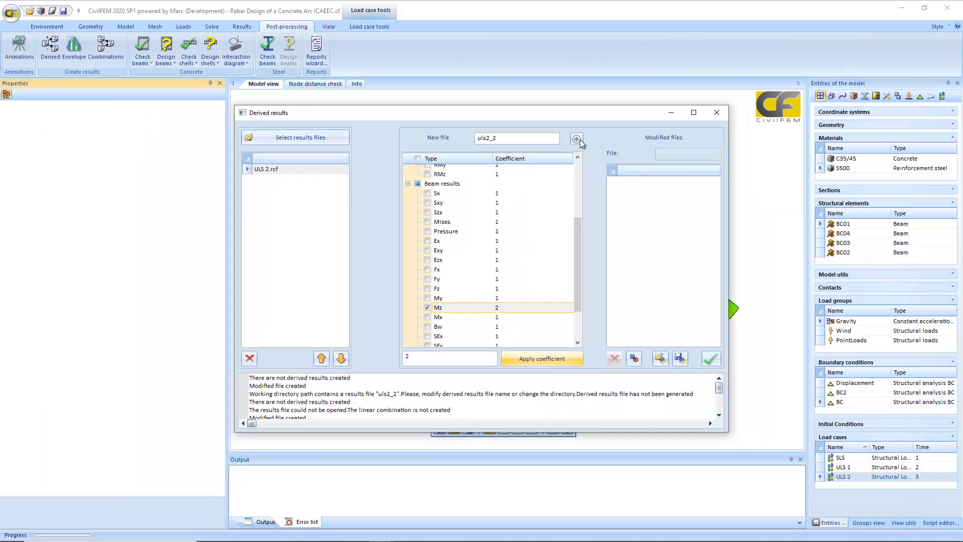
Add uls2_2 to the modified files and generate the derived results in the concrete folder.
click(576, 139)
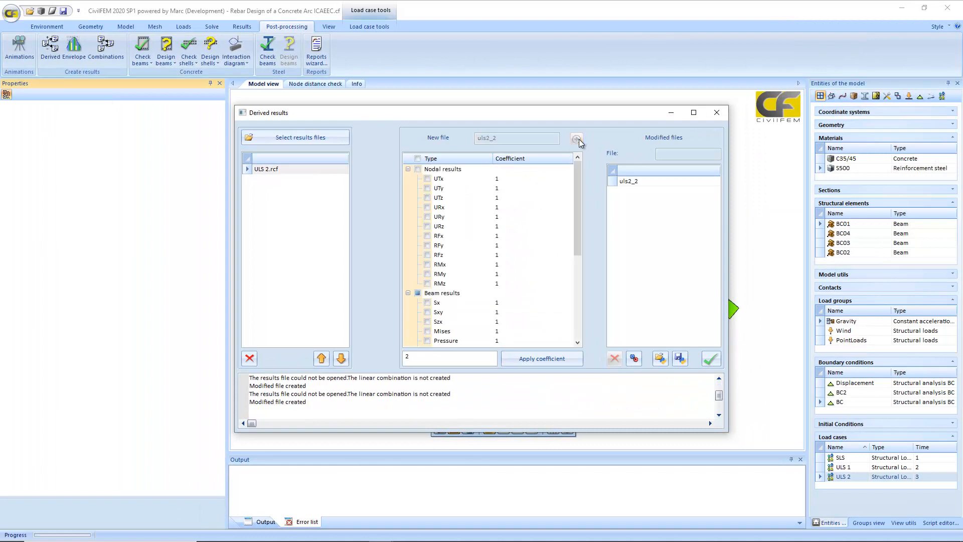
click(711, 358)
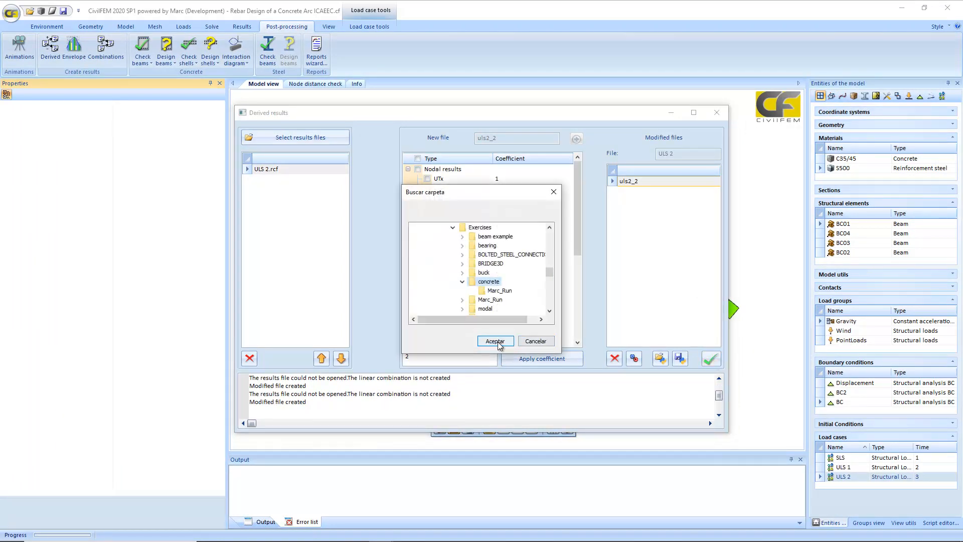
click(495, 342)
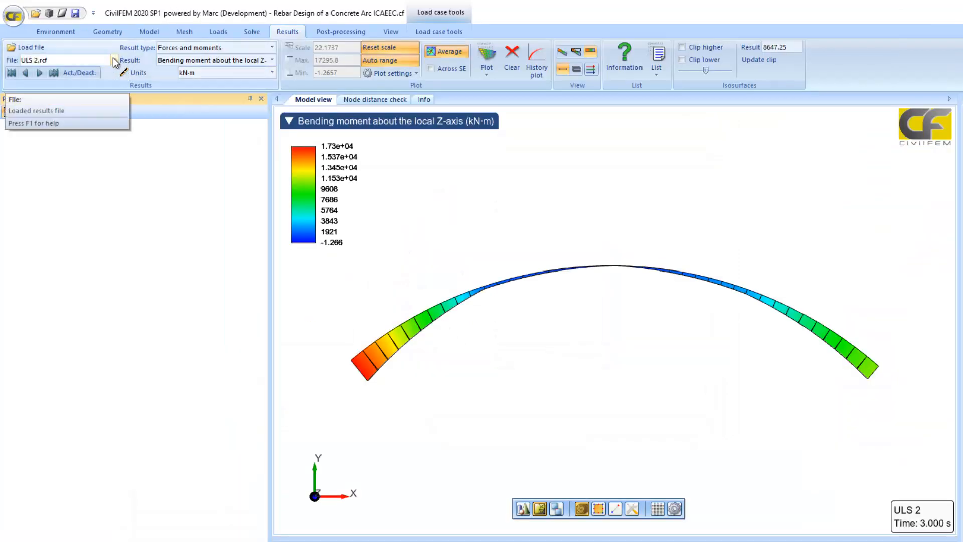
Load the results file uls2_2.rcf to view its local Z-axis bending moment, and return to the post-processing commands.
click(114, 60)
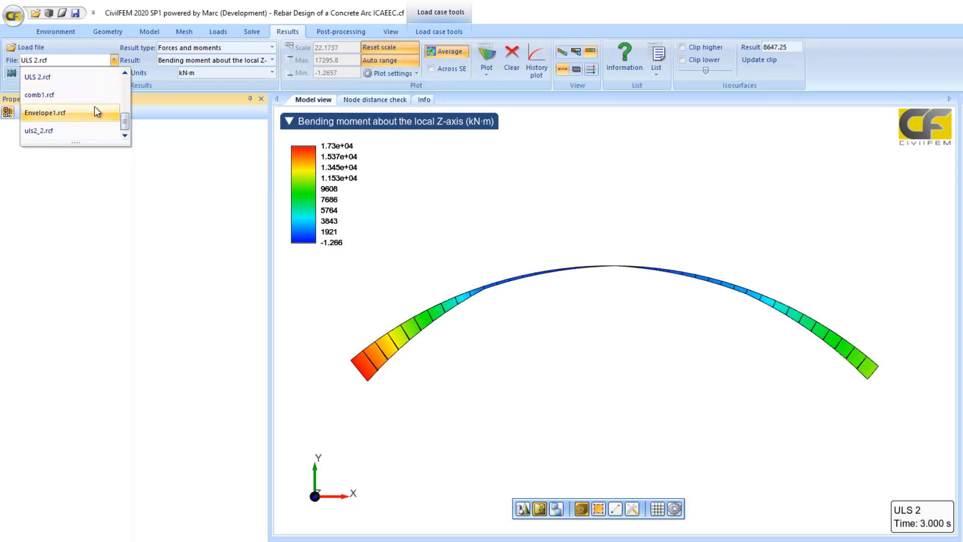
click(87, 127)
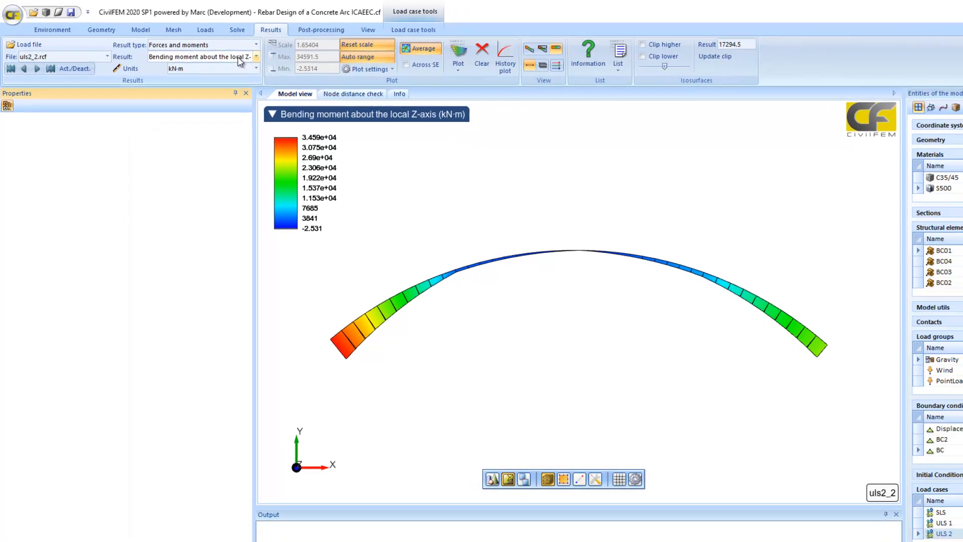
click(293, 26)
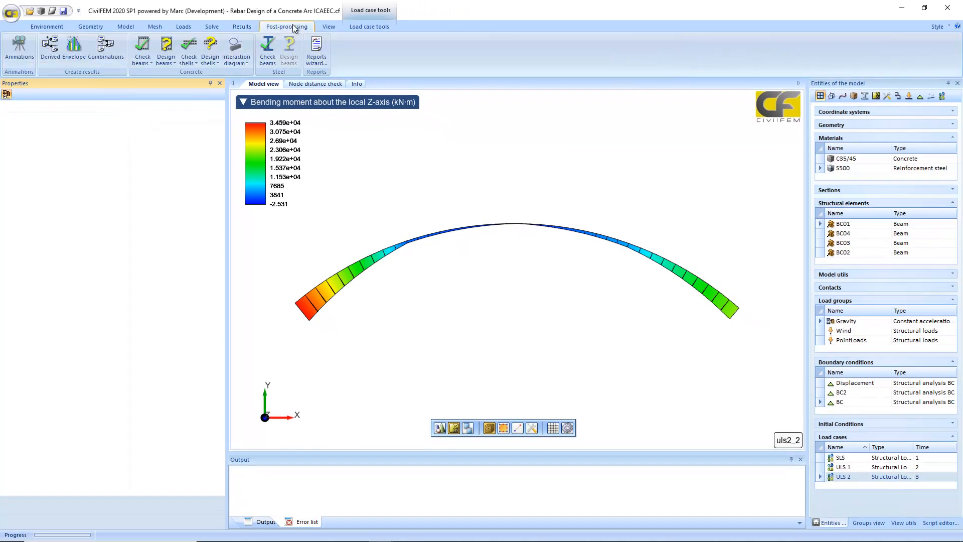